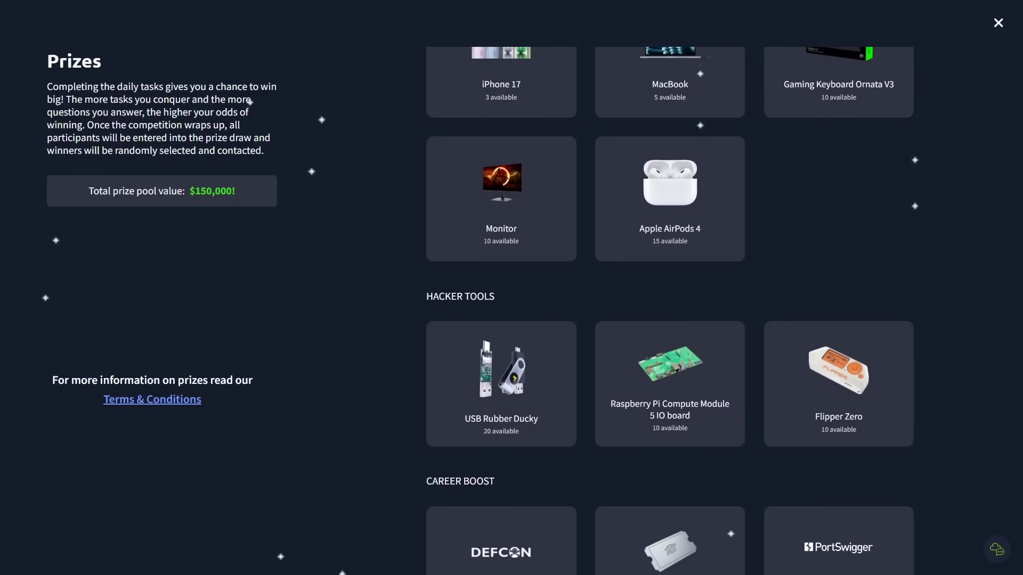
- Scroll down through the Advent of Cyber Prizes page
scroll(670, 346, "down", 3)
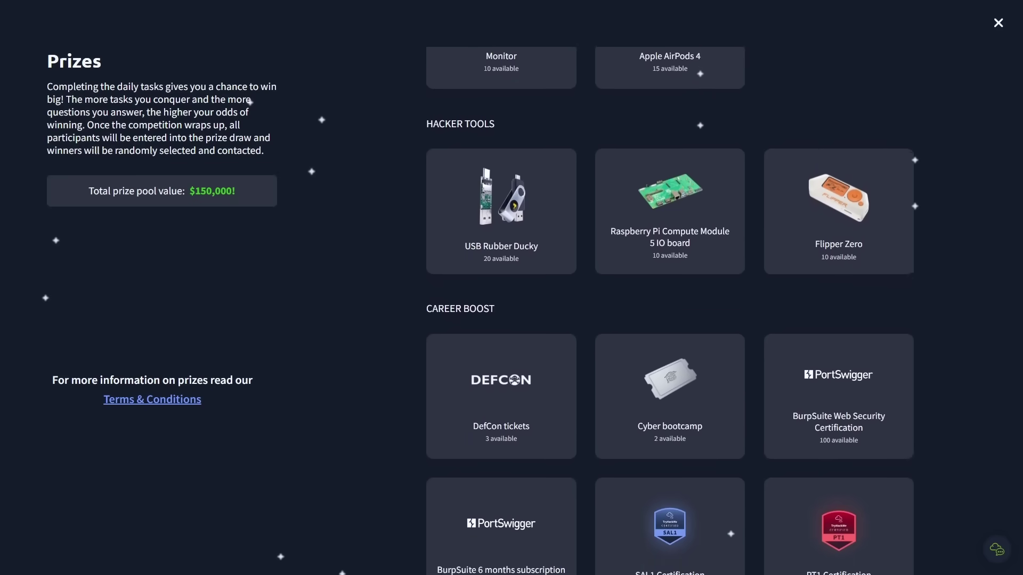
scroll(670, 346, "down", 3)
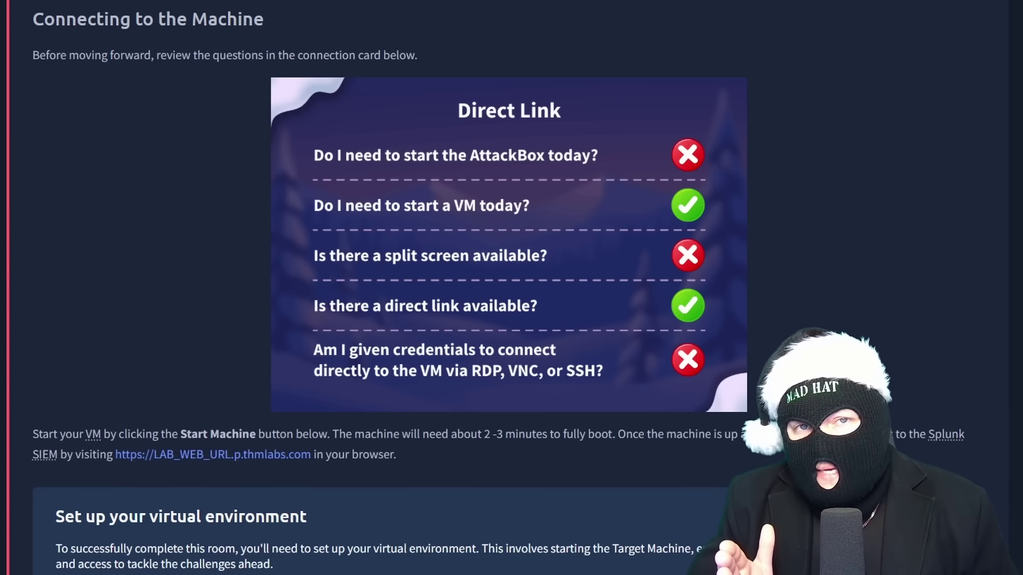
- Start the target machine and expand its active machine details to find the Splunk link
scroll(211, 393, "down", 6)
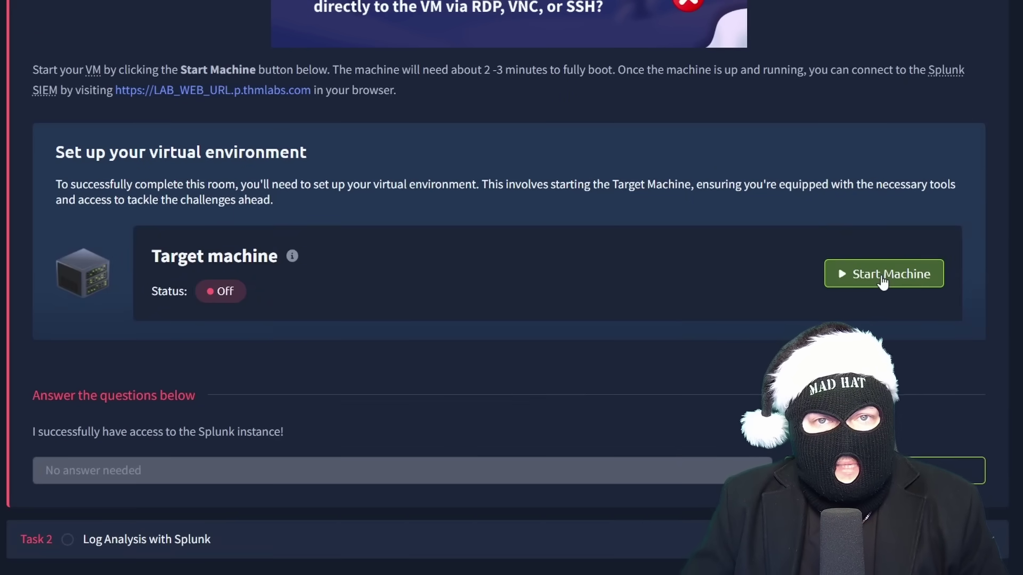
left_click(883, 281)
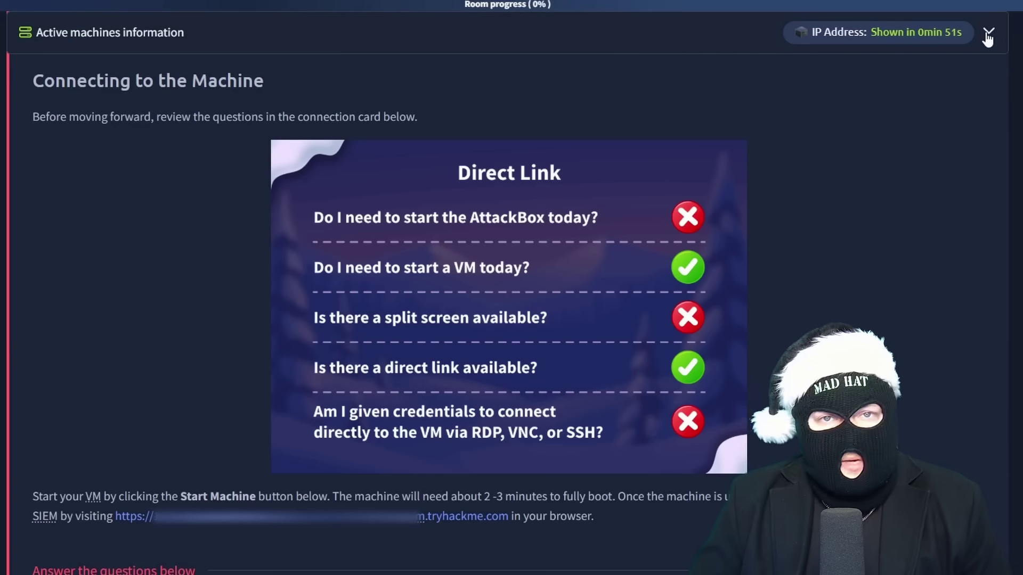
left_click(989, 35)
scroll(988, 34, "down", 6)
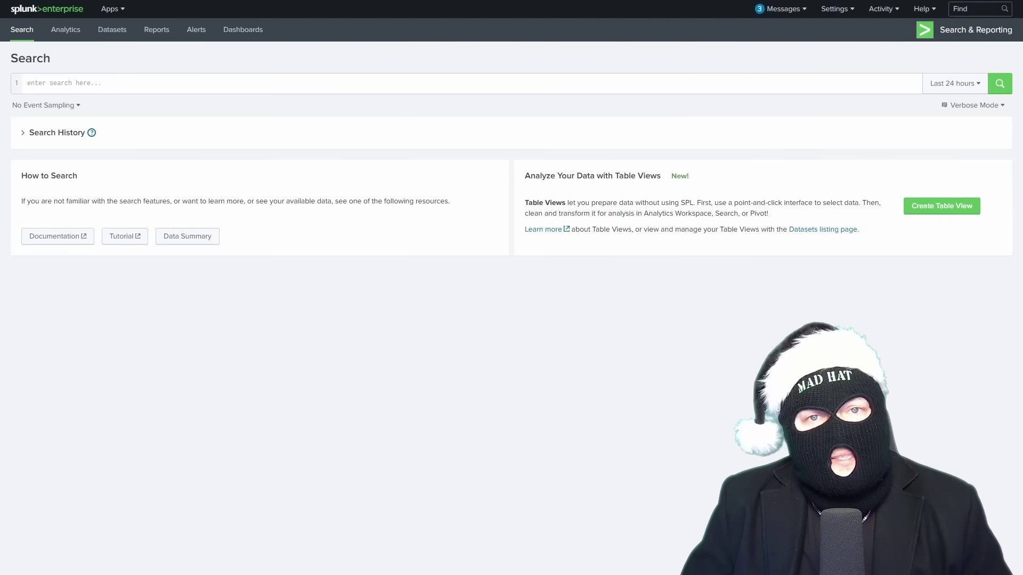
- Search index=main with the time range set to All time
type("index=main")
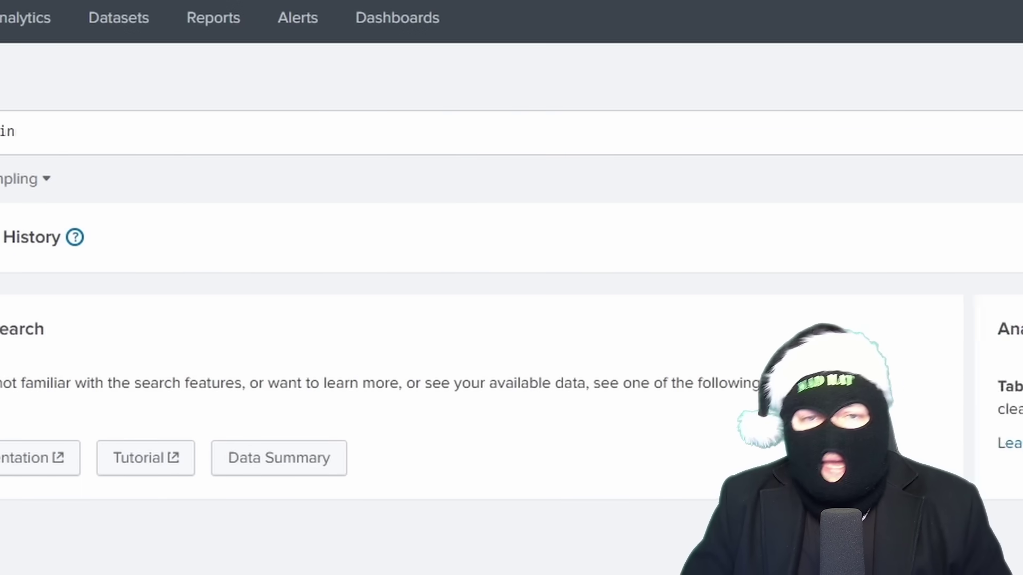
left_click(925, 132)
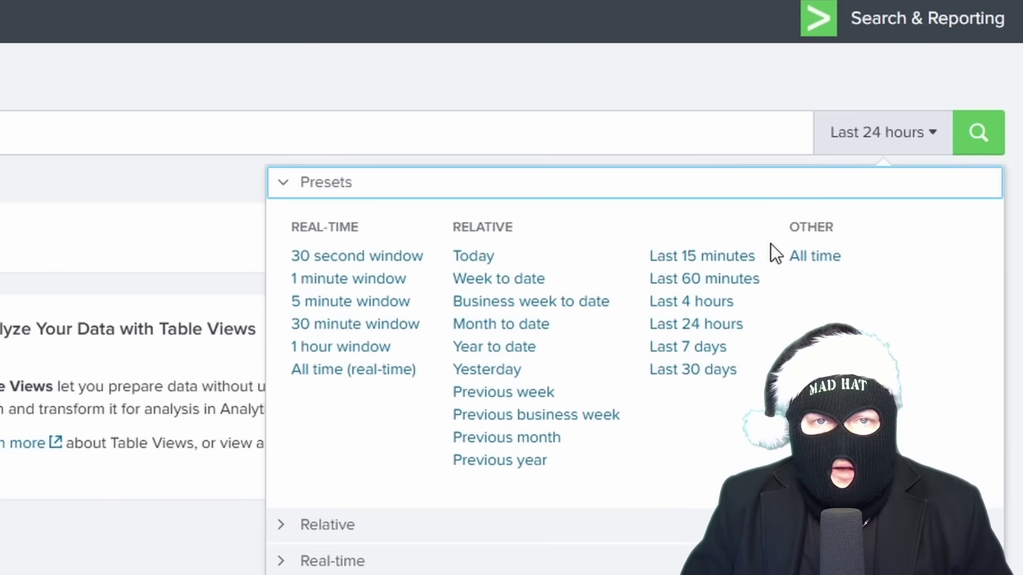
left_click(811, 257)
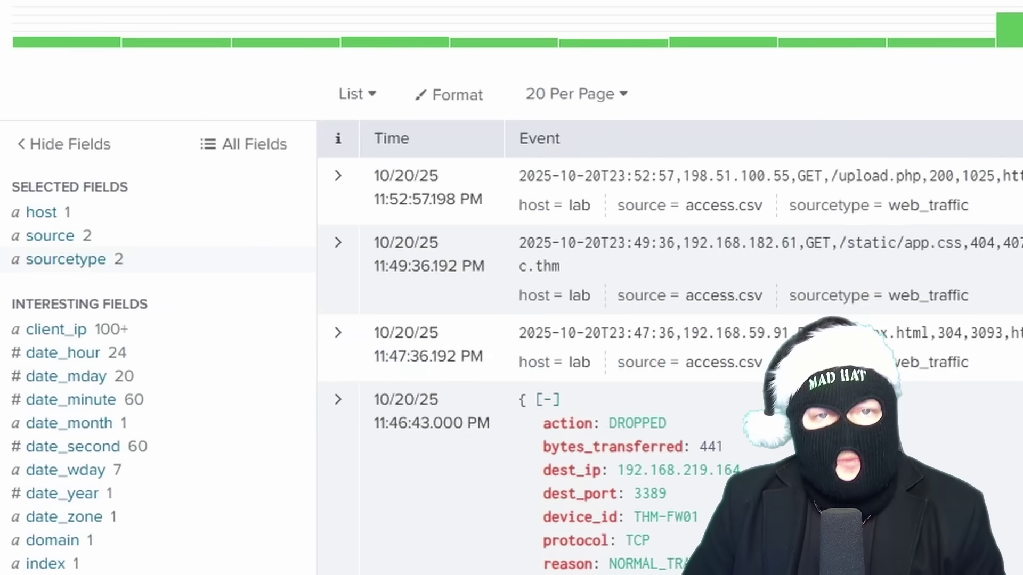
- Add sourcetype=web_traffic to the search from the sourcetype field's values
left_click(41, 276)
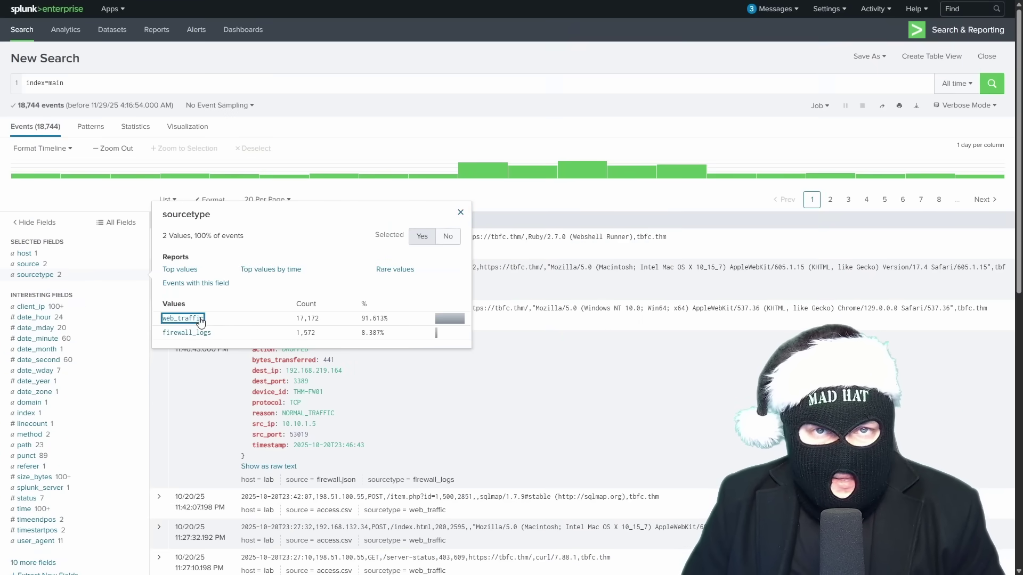
left_click(184, 319)
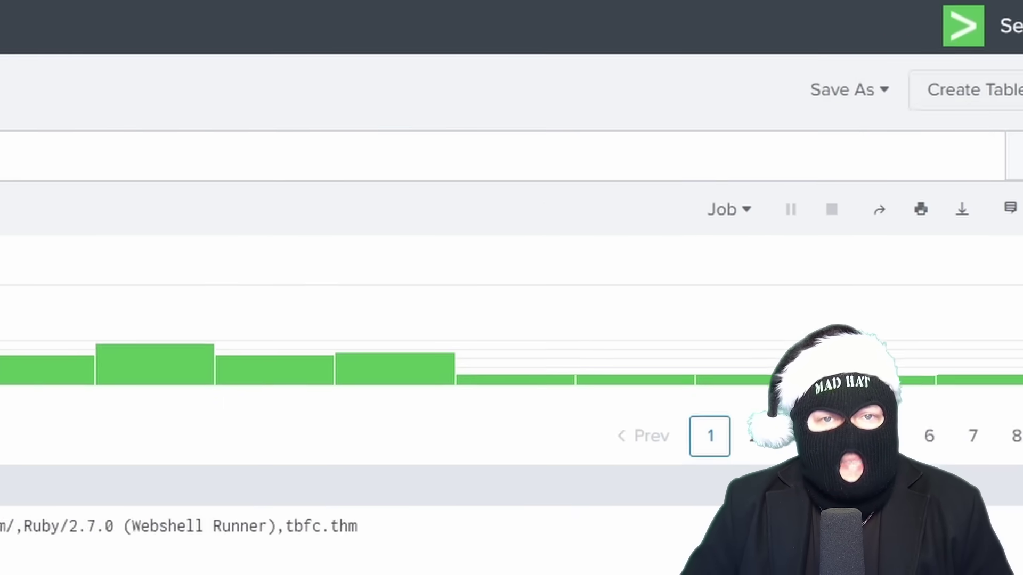
left_click(912, 169)
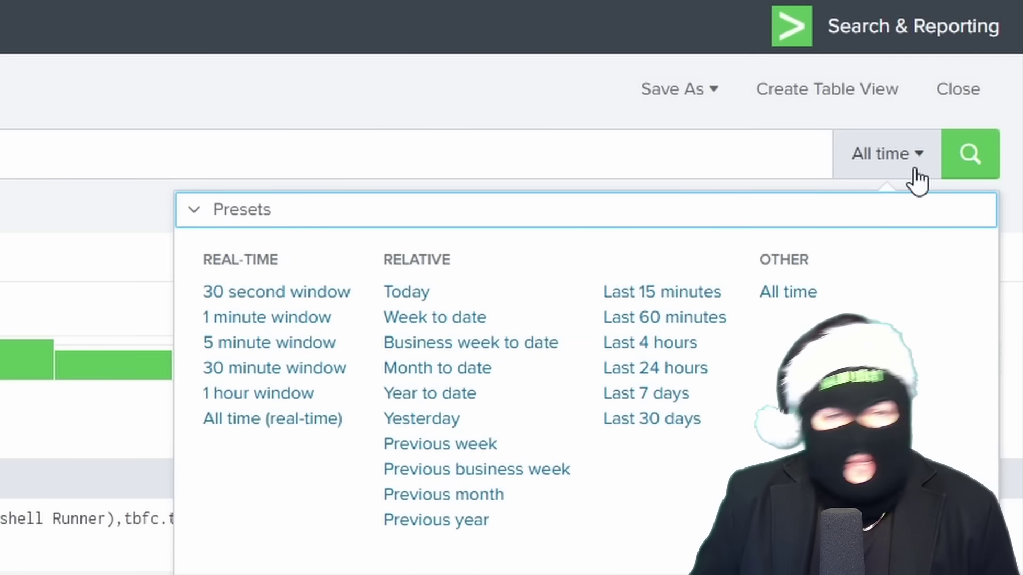
key("Escape")
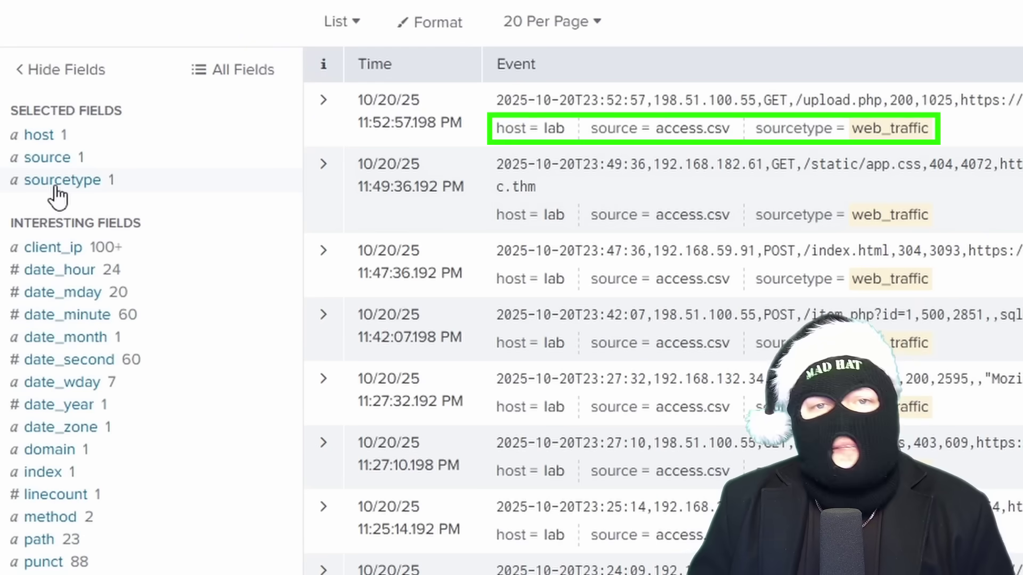
scroll(57, 197, "down", 5)
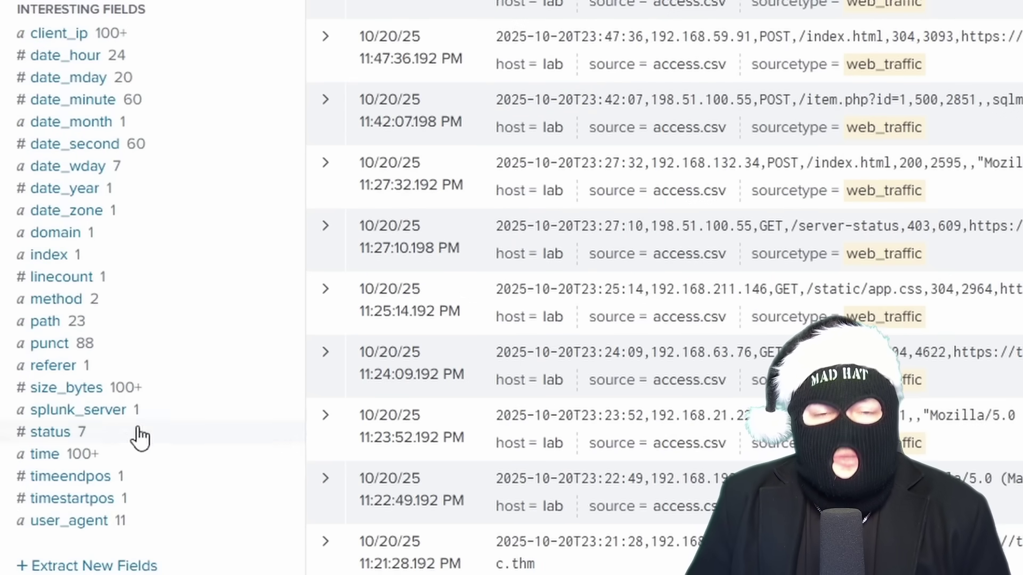
left_click(79, 523)
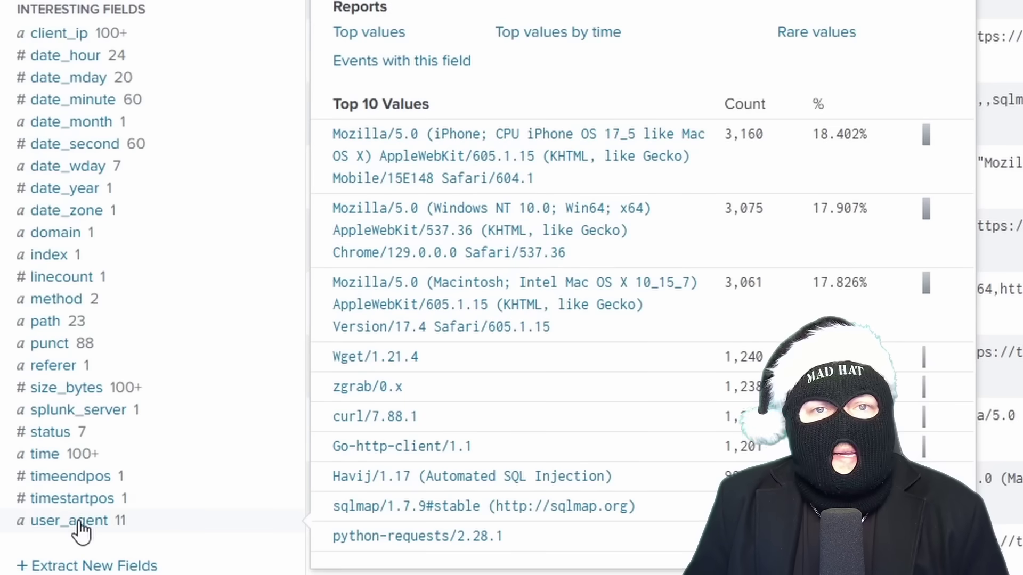
left_click(63, 36)
left_click(154, 4)
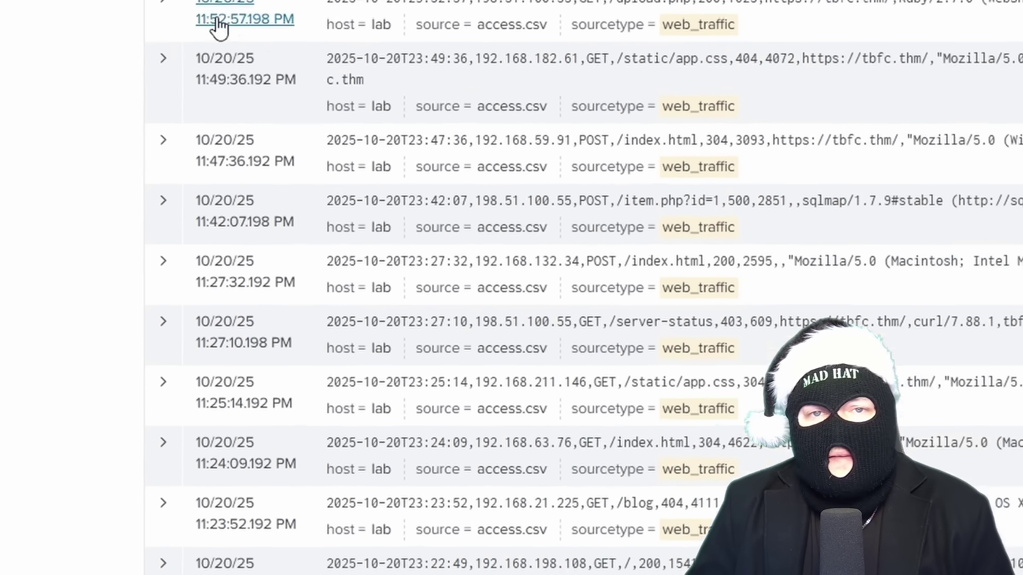
left_click(163, 1)
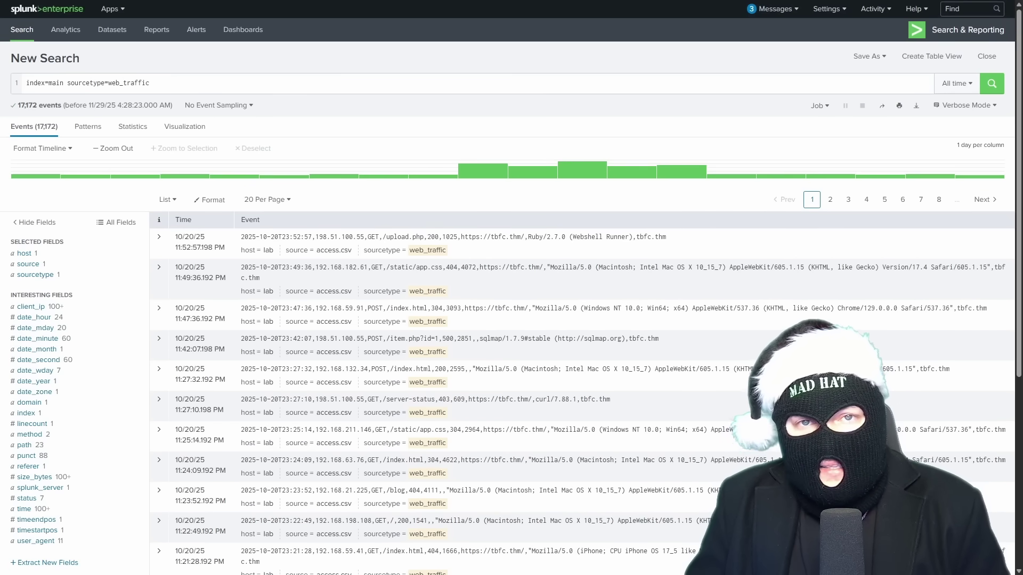
- Chart daily event counts with '| timechart span=1d count', previewing them as a column chart
left_click(173, 87)
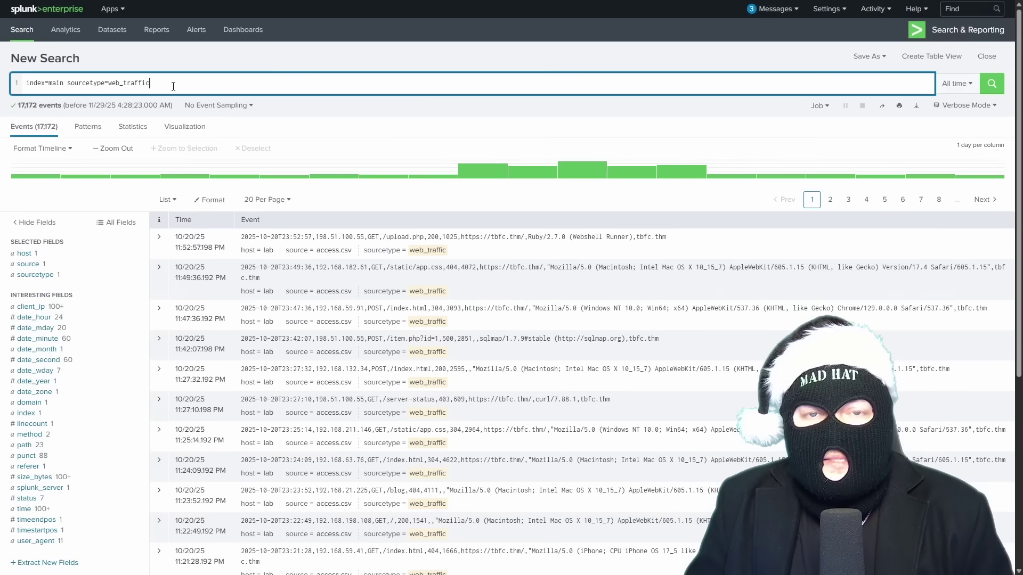
type("|  timechart sp")
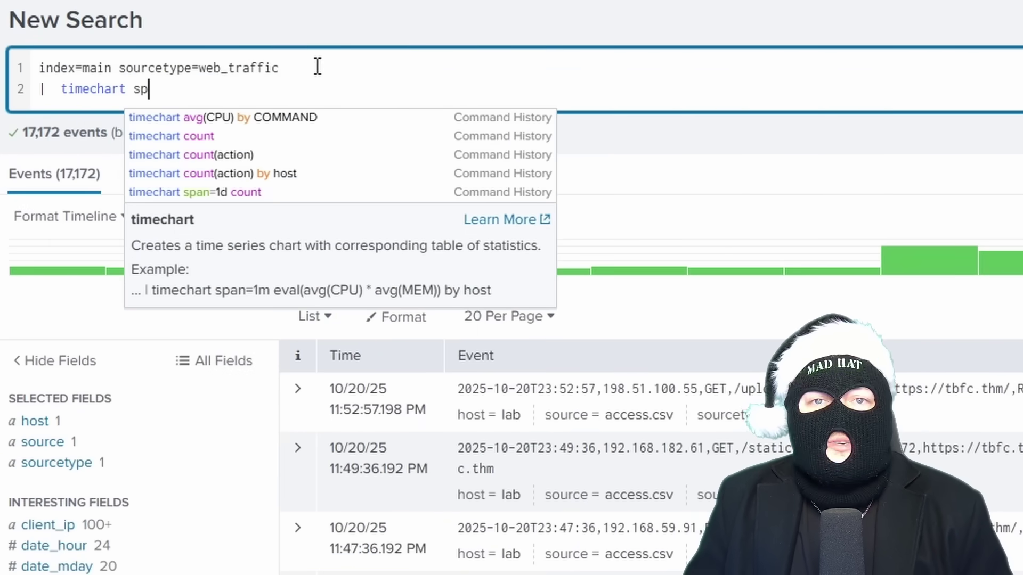
type("an=1d count")
key("Return")
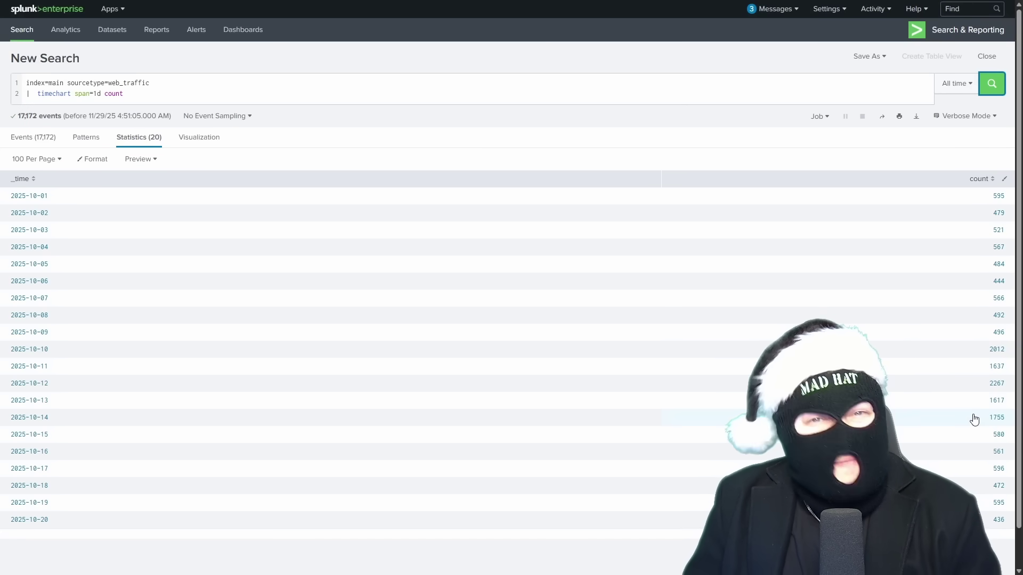
left_click(199, 141)
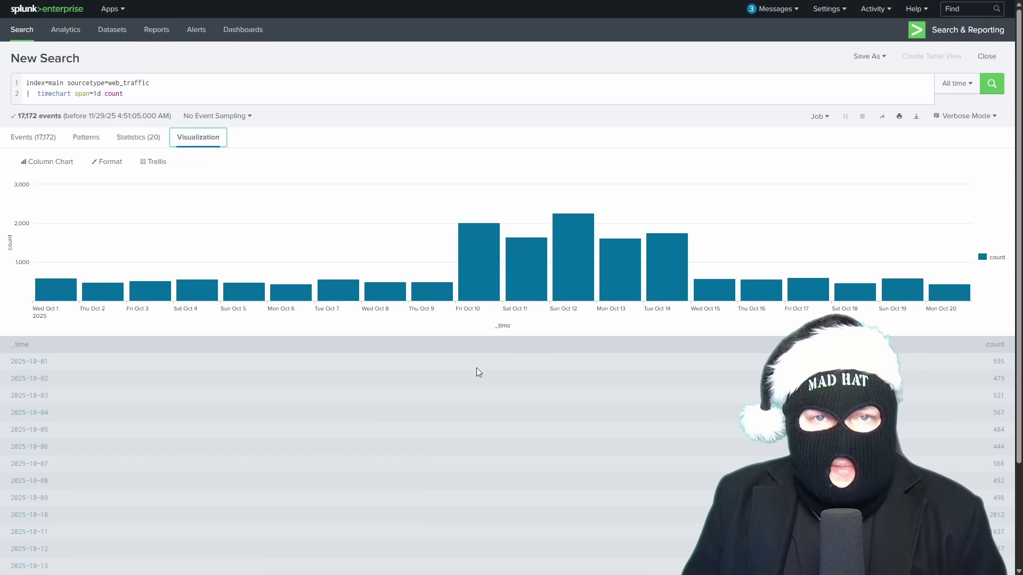
left_click(133, 138)
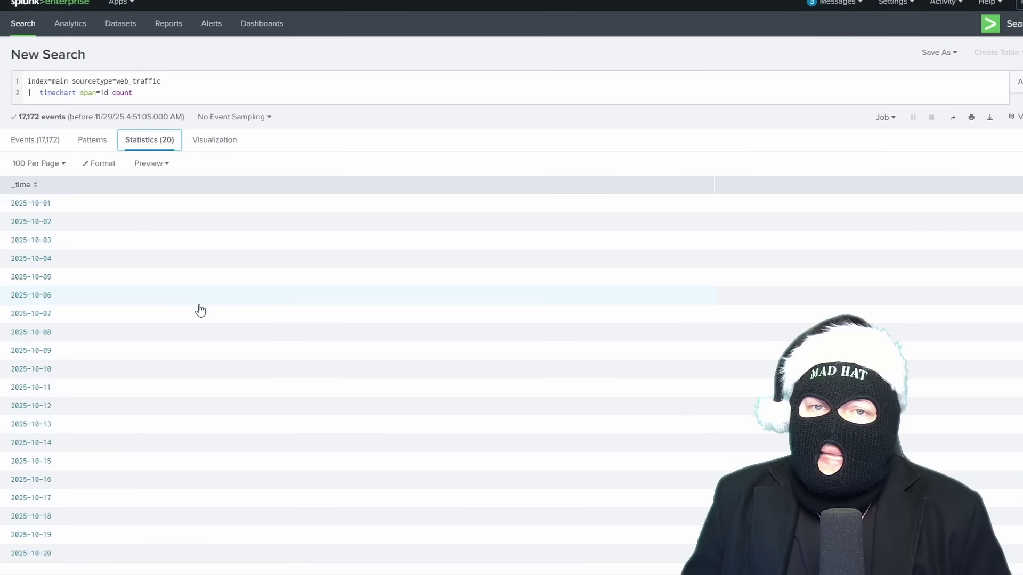
- Append '| sort by count' and '| reverse' so the busiest day comes first
left_click(148, 93)
type("| sort by count")
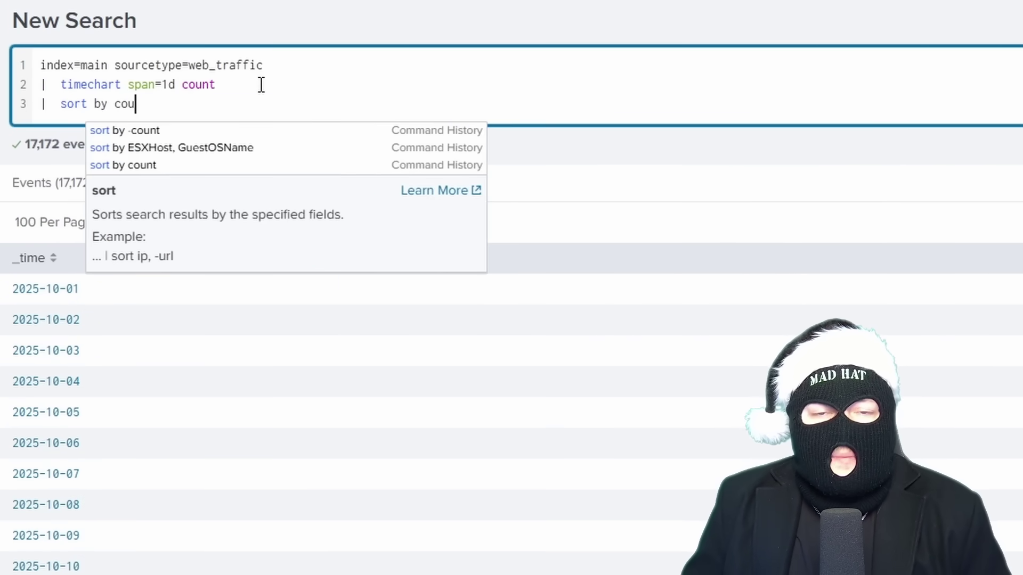
key("Return")
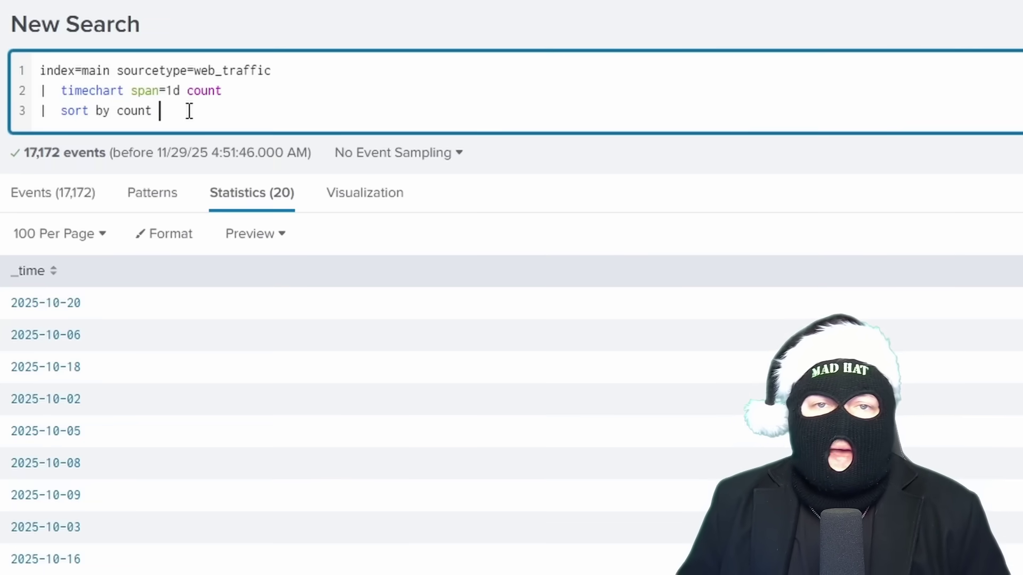
type("| reverse")
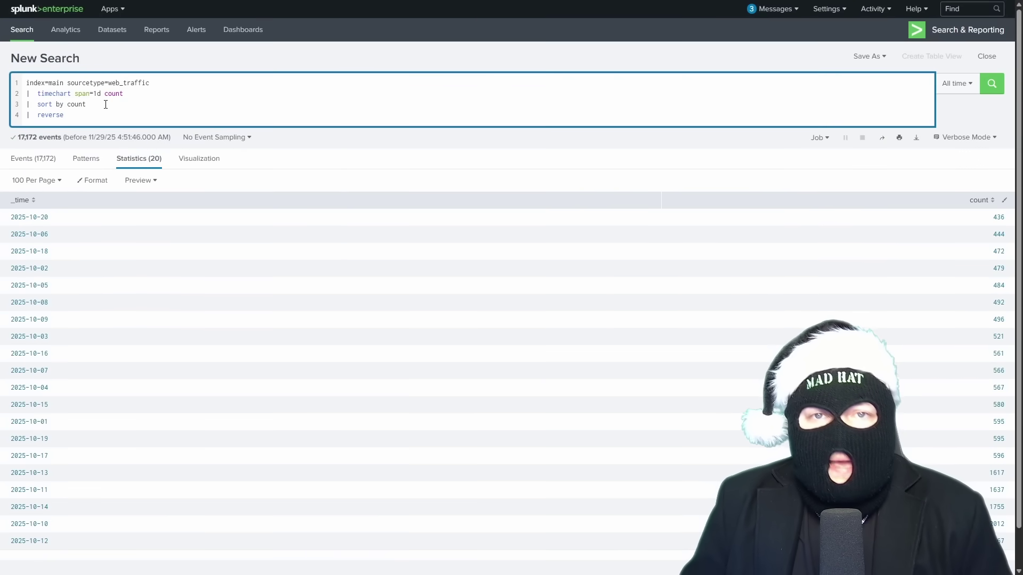
key("Return")
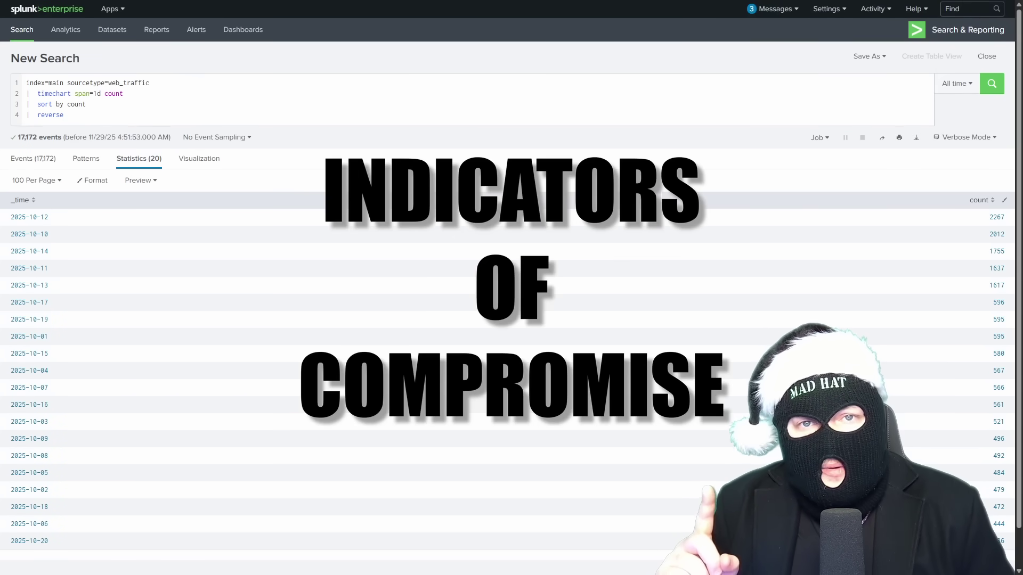
- Switch to the raw Events list and review the top user_agent values
left_click(33, 158)
scroll(99, 351, "down", 3)
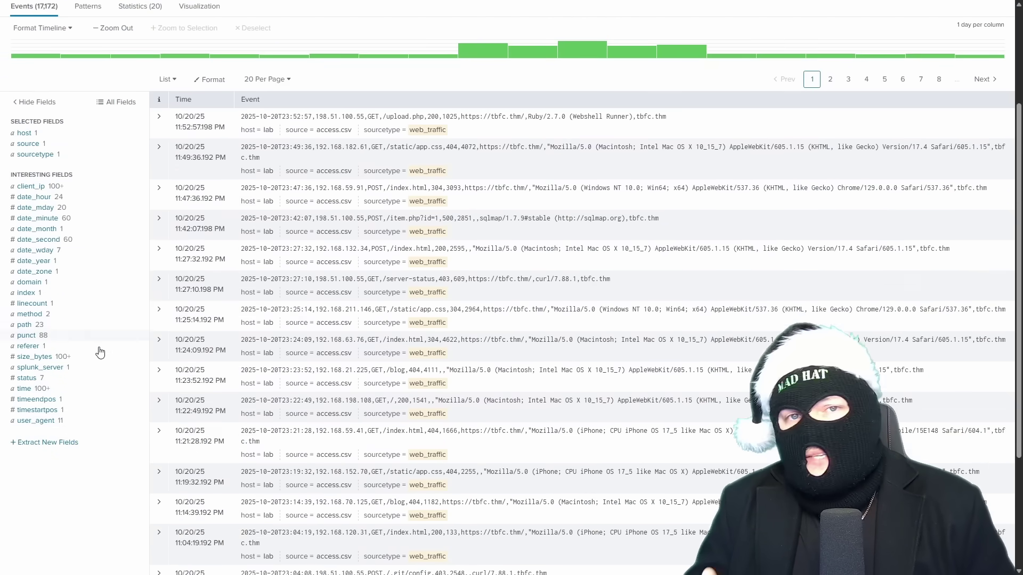
scroll(99, 352, "down", 3)
left_click(42, 250)
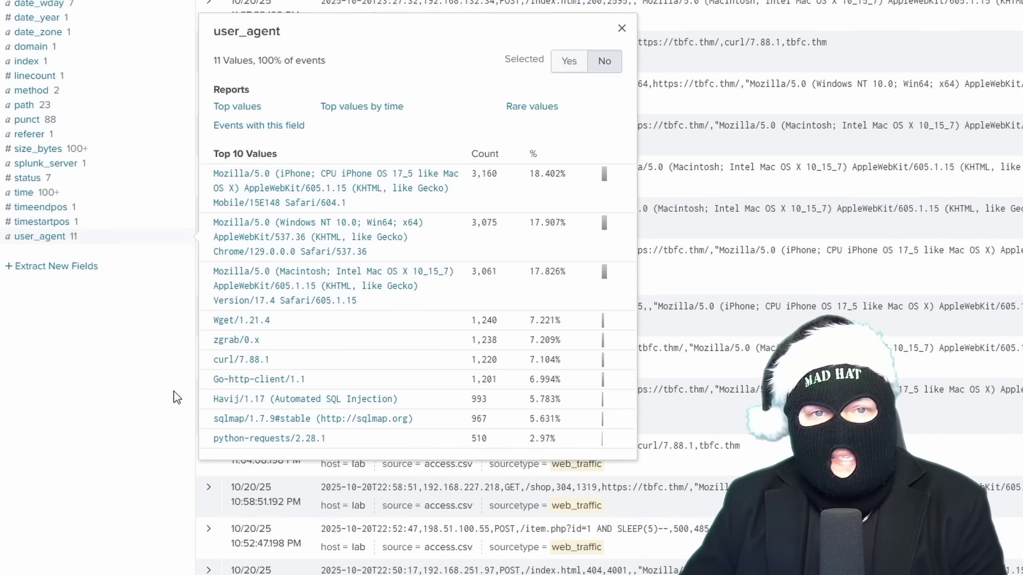
left_click(136, 409)
- Review the top client_ip and path values, including /download?file=../../etc/passwd
scroll(131, 431, "up", 5)
left_click(103, 348)
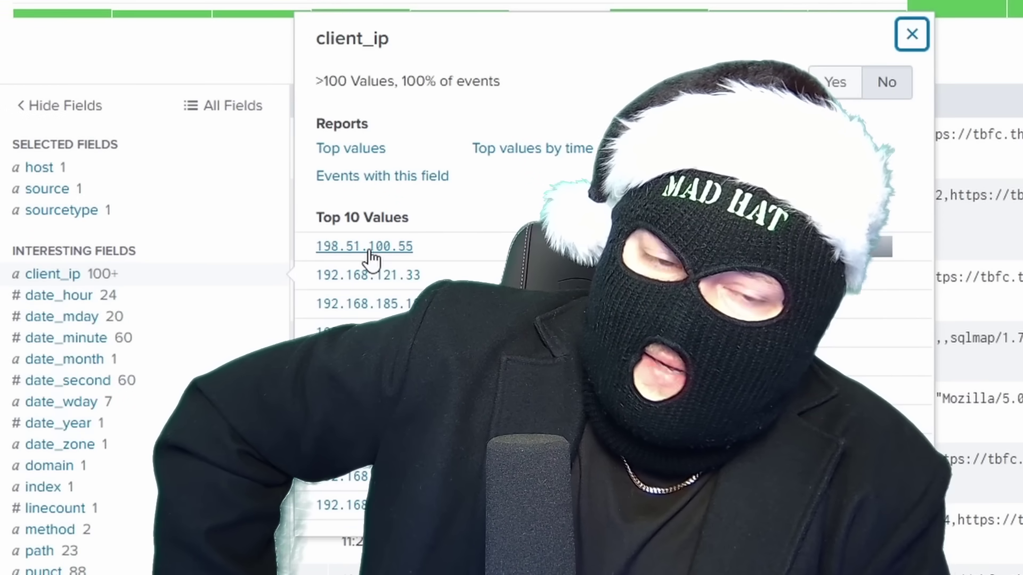
scroll(207, 328, "down", 5)
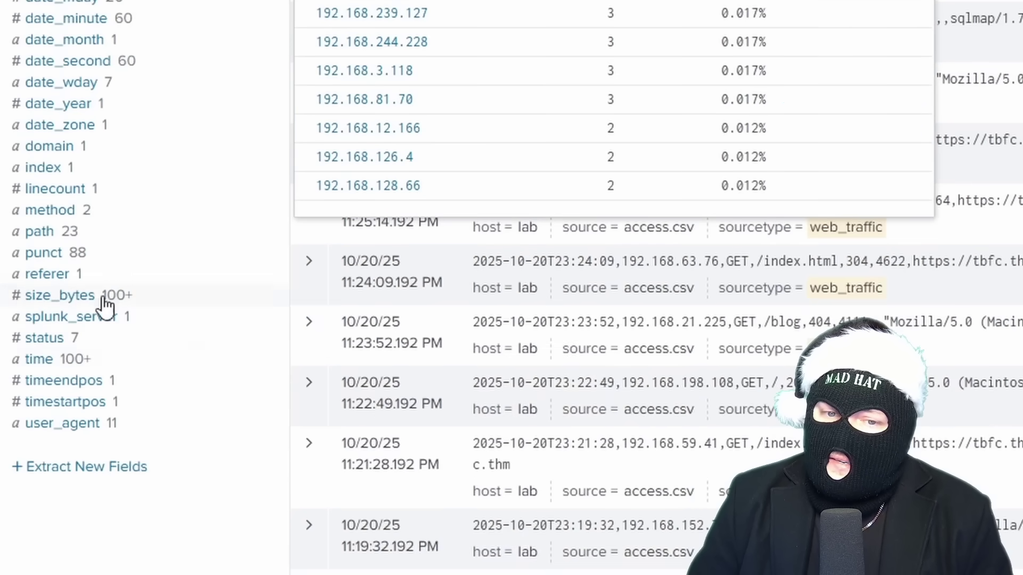
left_click(40, 234)
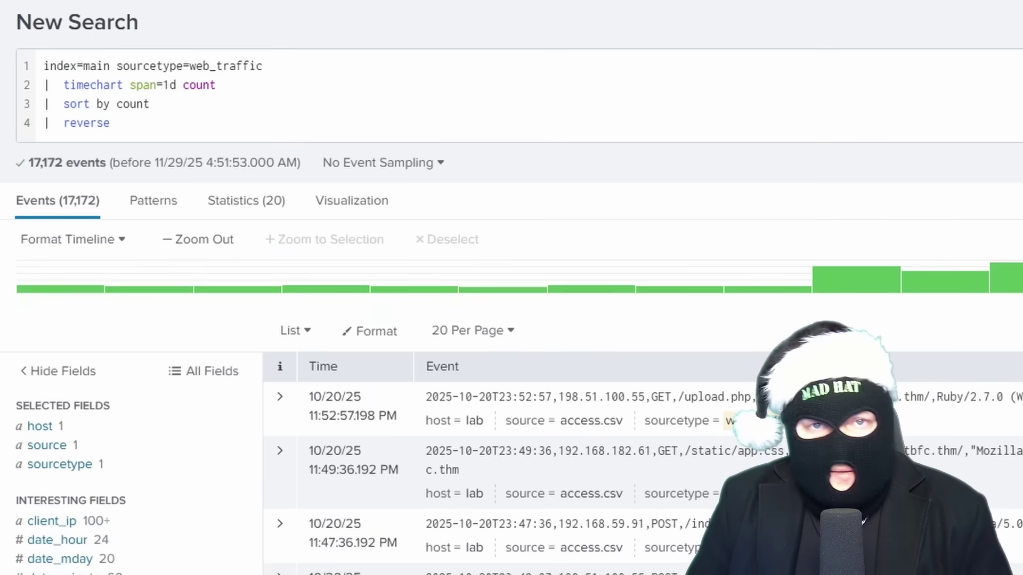
- Replace the timechart lines with user_agent exclusions for Mozilla, Chrome, Safari and Firefox, then check remaining client IPs
left_click(141, 125)
left_click_drag(142, 126, 34, 85)
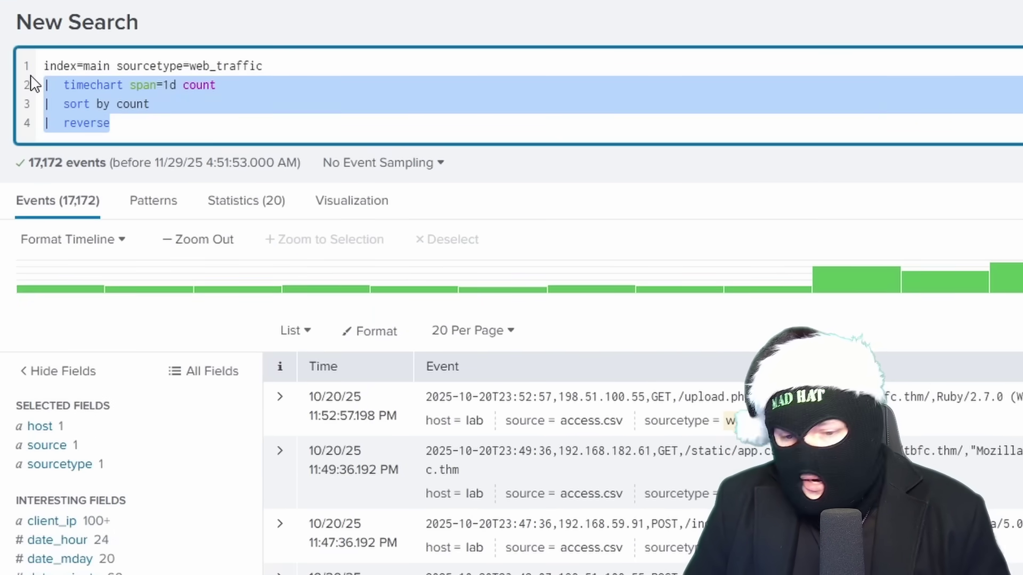
key("BackSpace")
key("BackSpace")
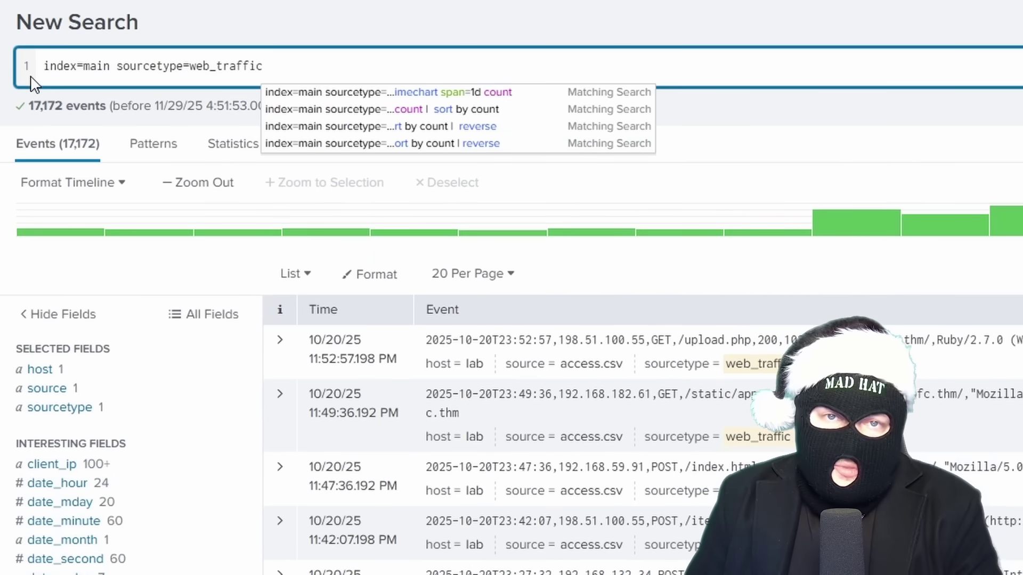
type("user_agent!=*Mozilla* user_agent!=*Chrome* user_agent!=*Safari* user_agent!=*Firefox*")
key("Return")
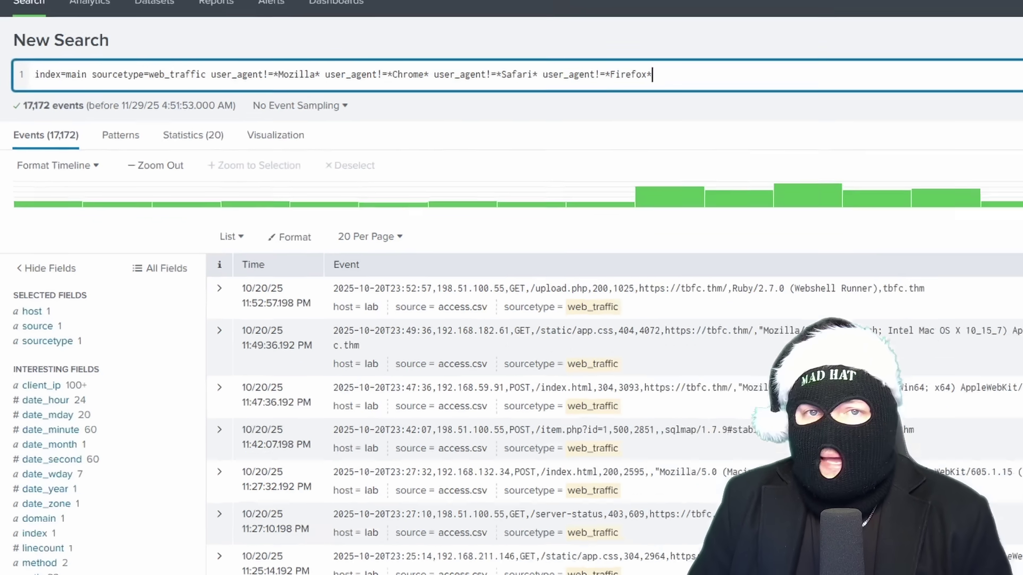
left_click(991, 83)
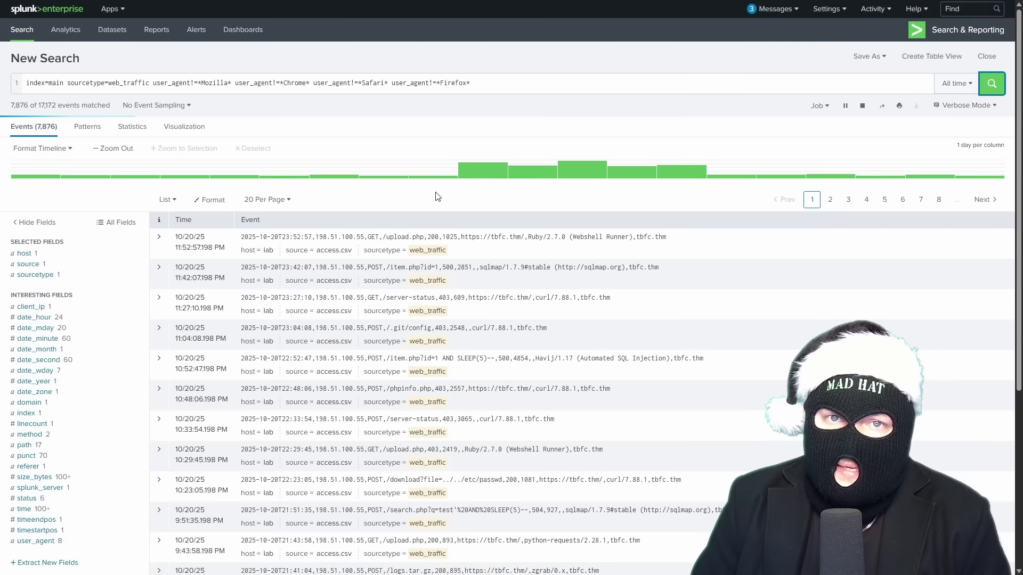
left_click(29, 308)
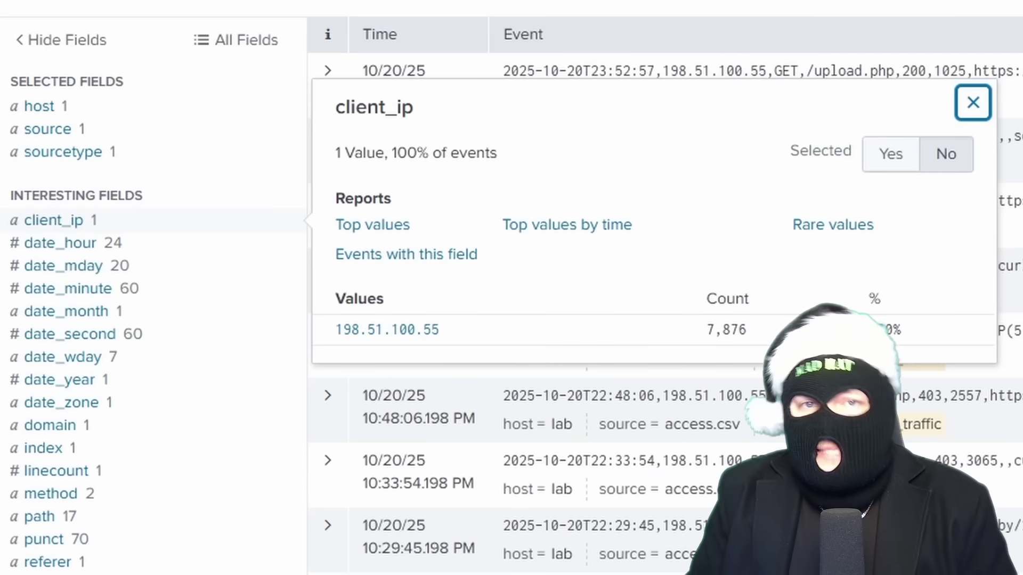
- Record 'Ticket Notes' and 'client ip 198.51.100.55' in the Notepad ticket, then return to Splunk
key("alt+Tab")
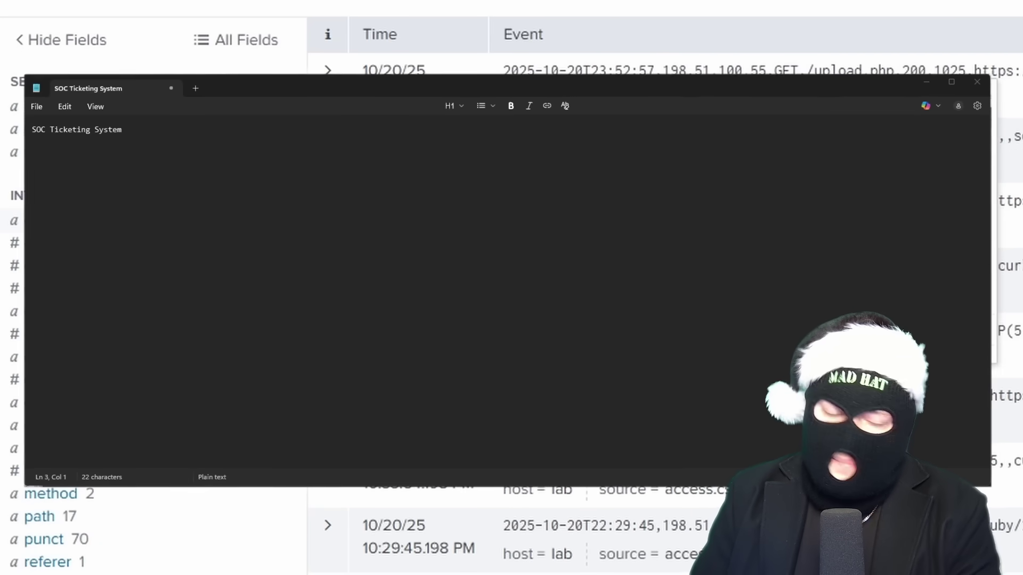
key("Return")
key("Return")
type("Ticket Notes")
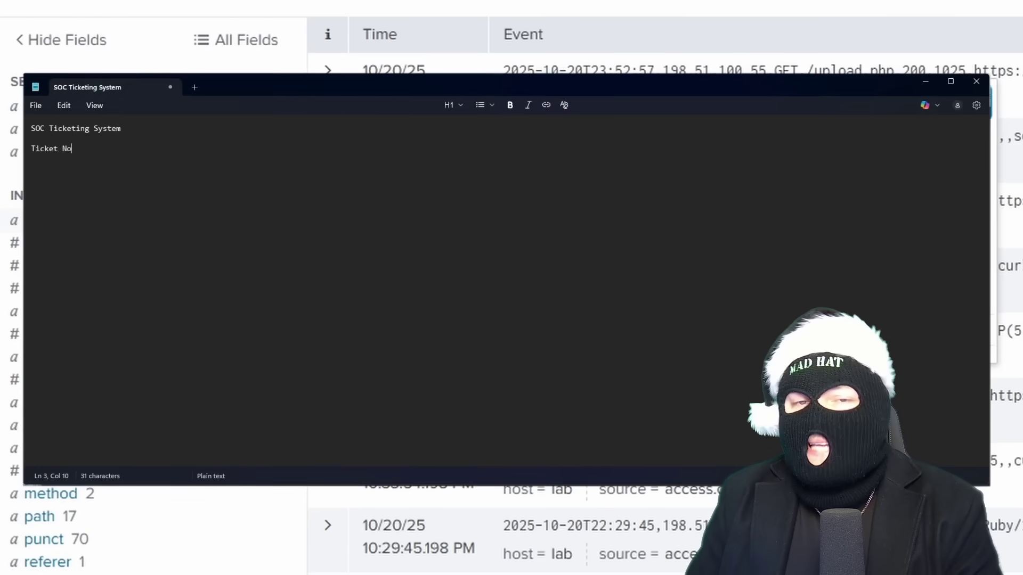
key("Return")
key("Return")
type("client ip 198.51.100.55")
key("alt+Tab")
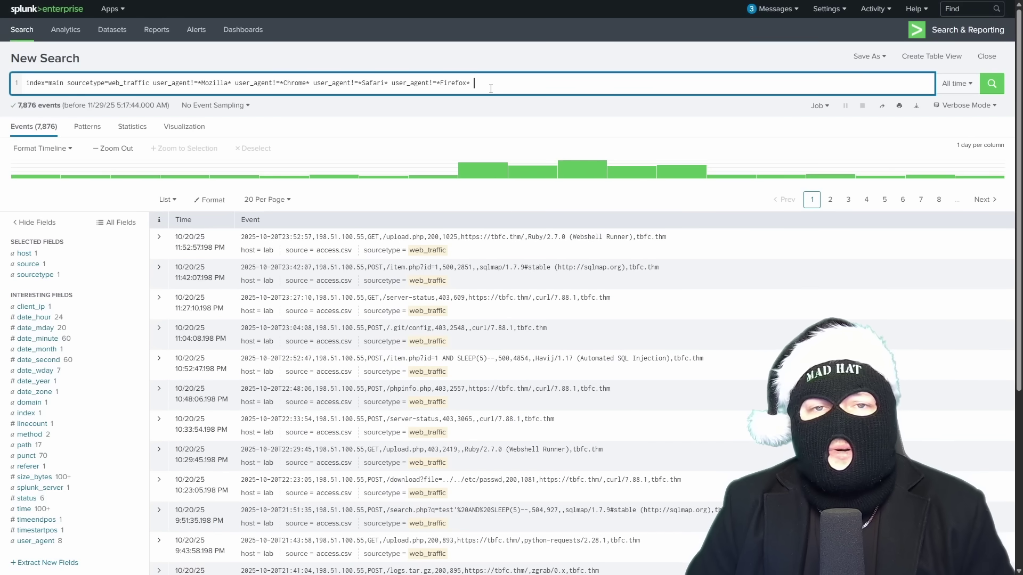
- Add '| stats count by client_ip', '| sort -count' and '| head 5' to the browser-excluding search
key("shift+Return")
type("| ")
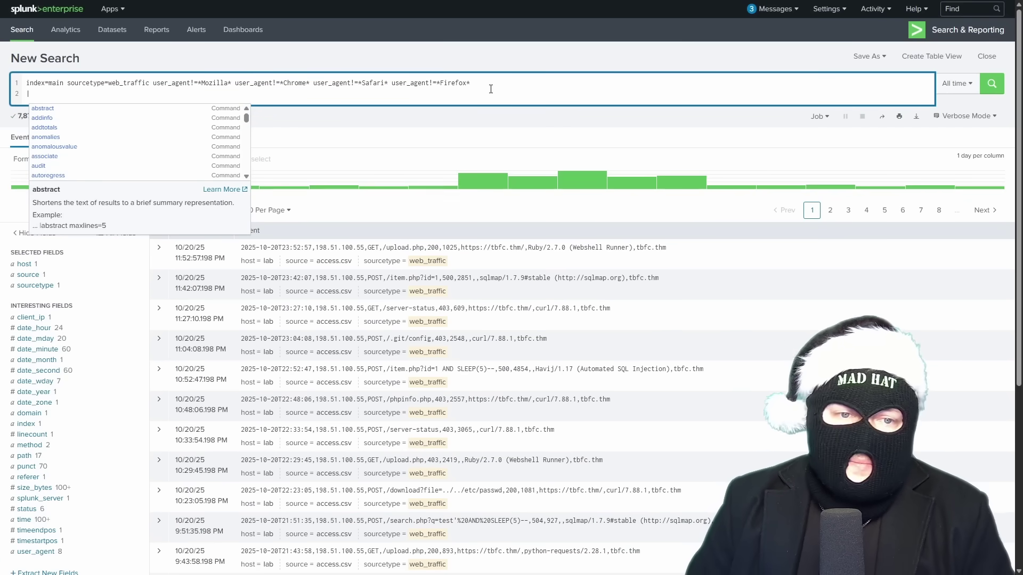
type("stats count by client_ip")
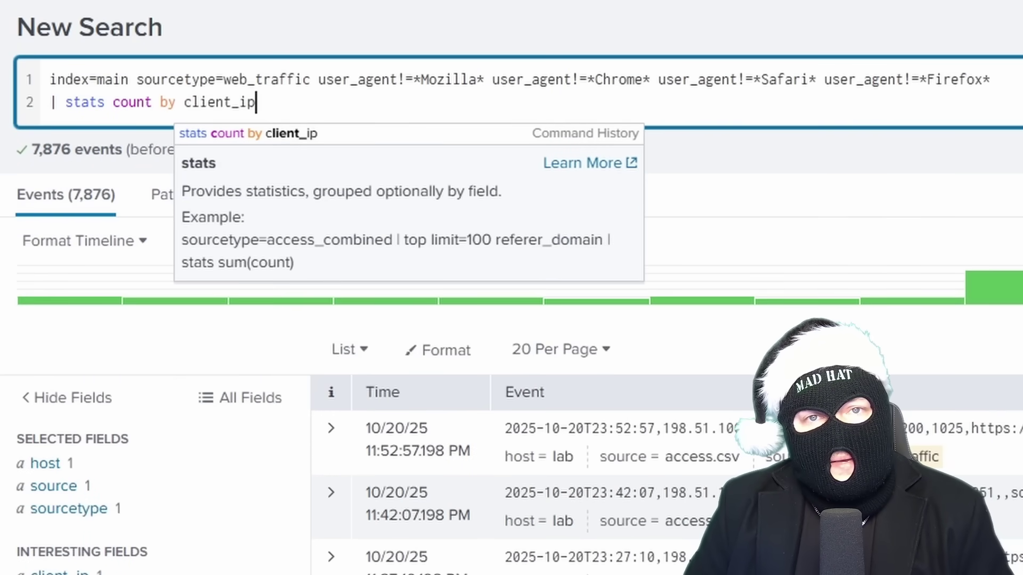
key("shift+Return")
type("| sort -")
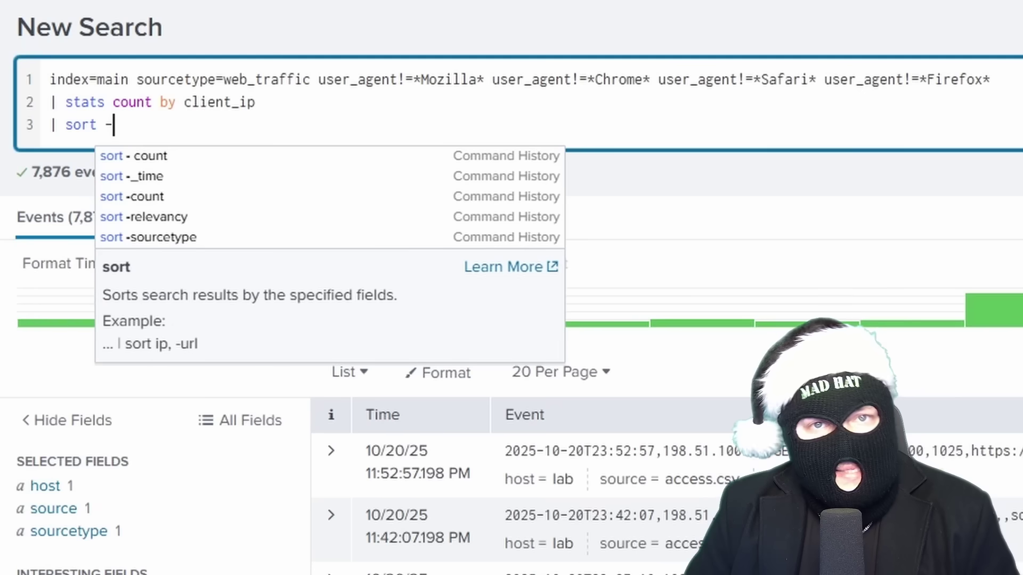
type("count")
key("shift+Return")
type("| head")
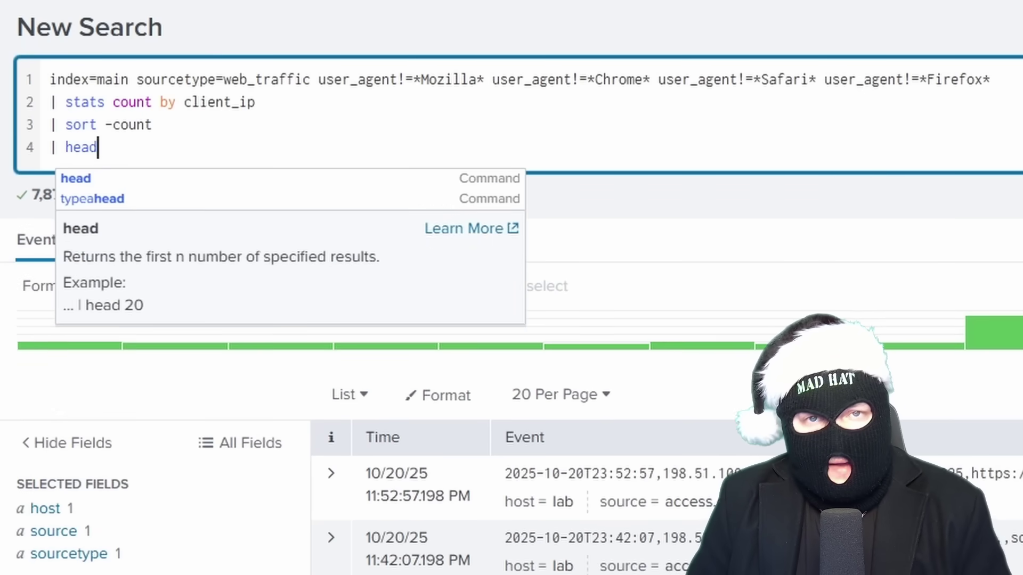
type(" 5")
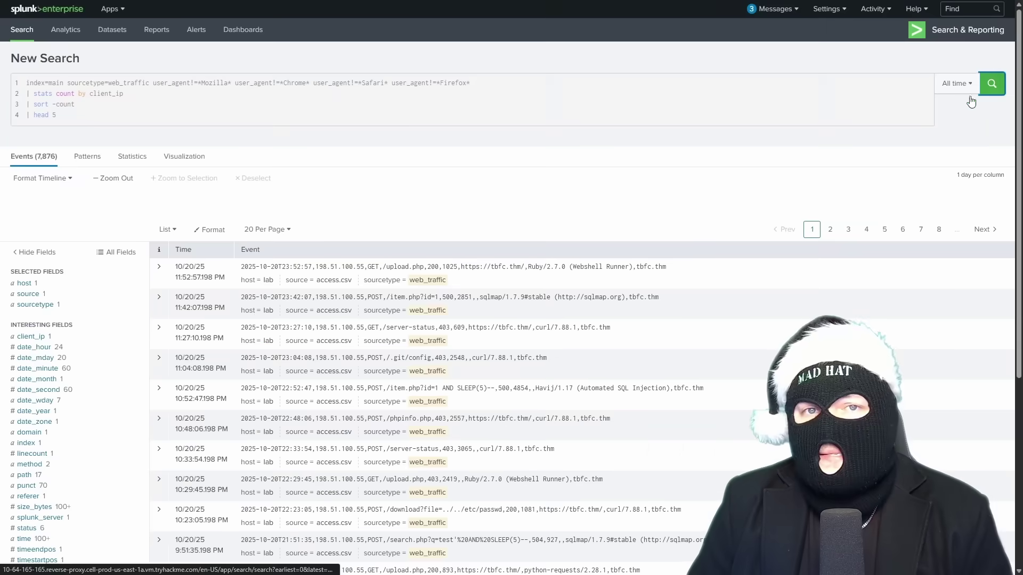
key("Return")
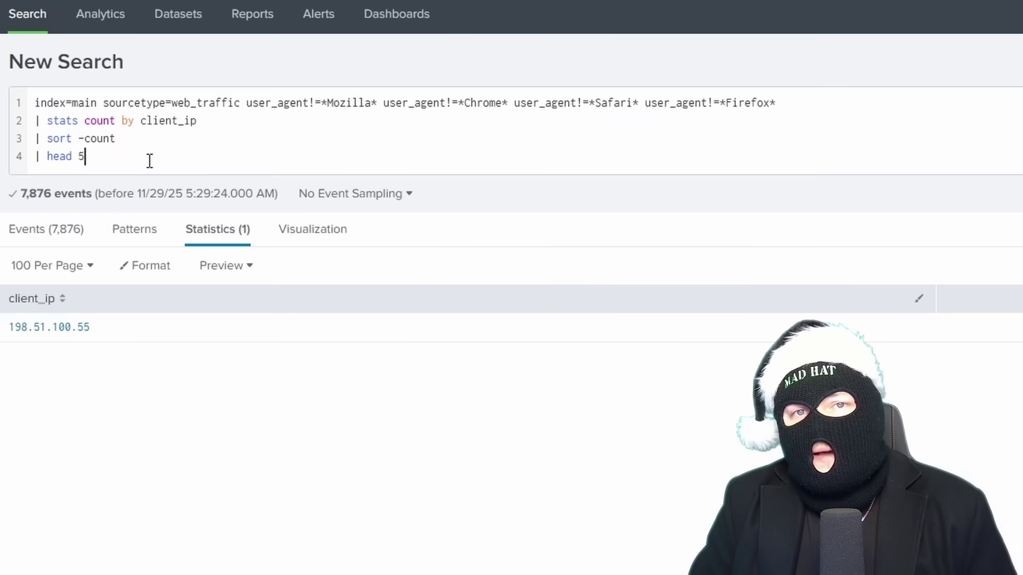
- Remove the stats lines and filter client_ip 198.51.100.55 on /.env, phpinfo and .git paths in a table
left_click_drag(94, 116, 17, 94)
key("BackSpace")
key("BackSpace")
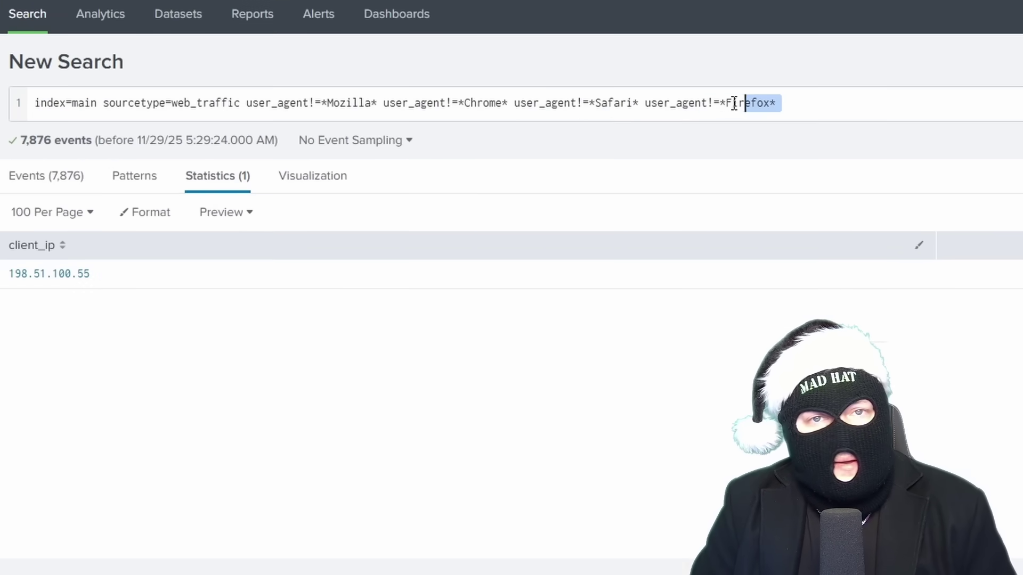
left_click_drag(279, 102, 255, 106)
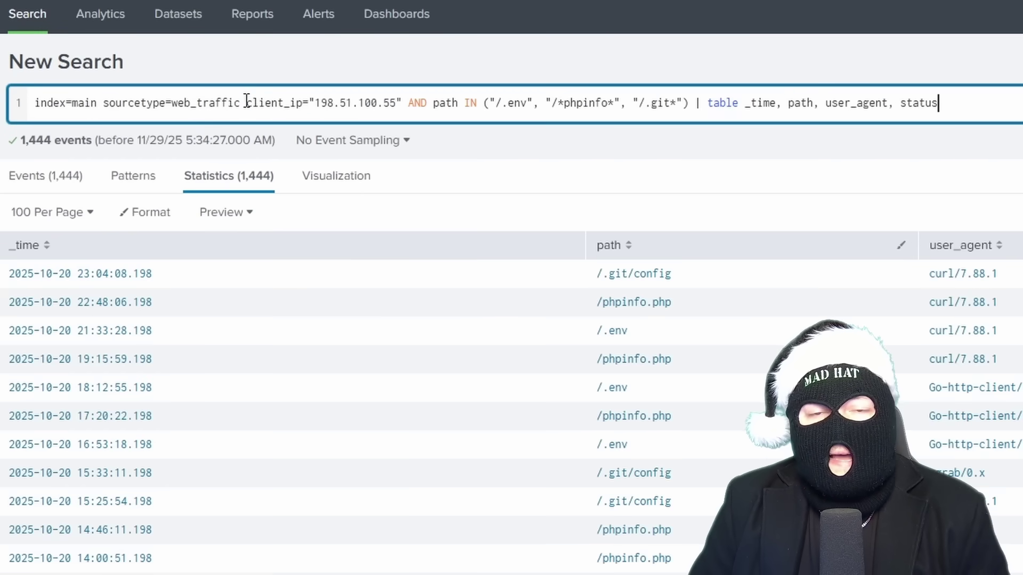
left_click_drag(247, 103, 402, 104)
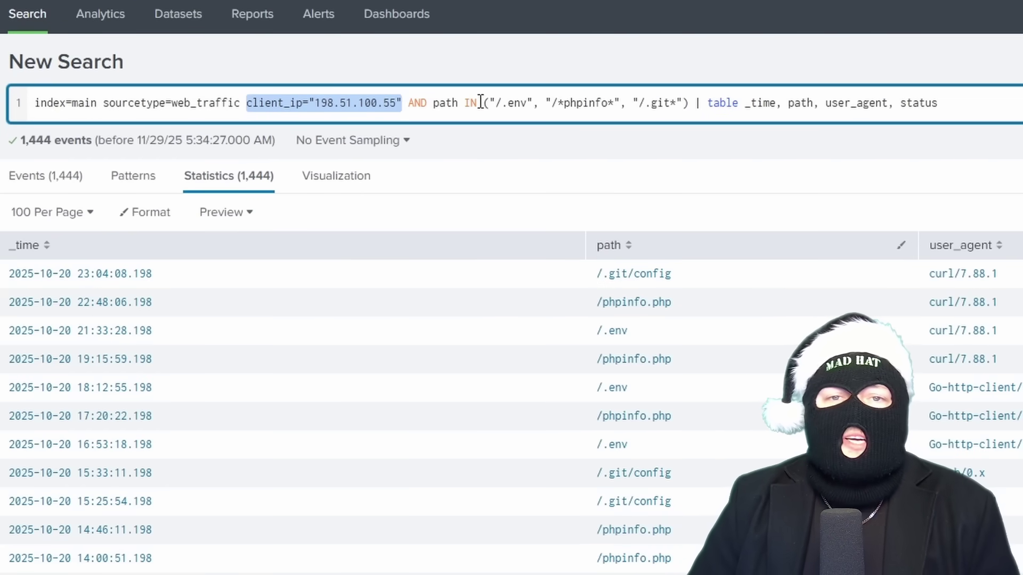
left_click_drag(497, 104, 676, 104)
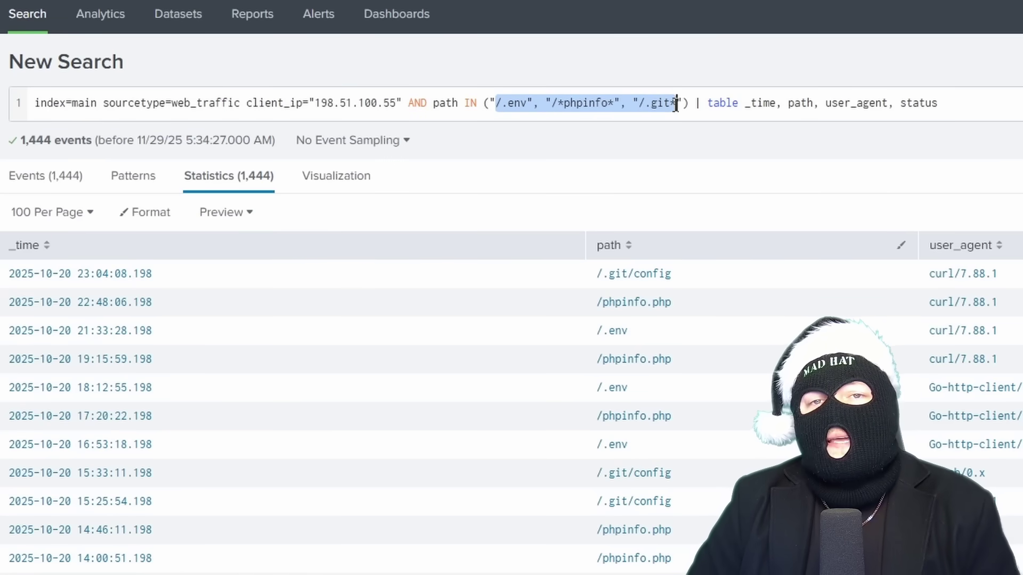
left_click(603, 112)
left_click_drag(557, 104, 670, 103)
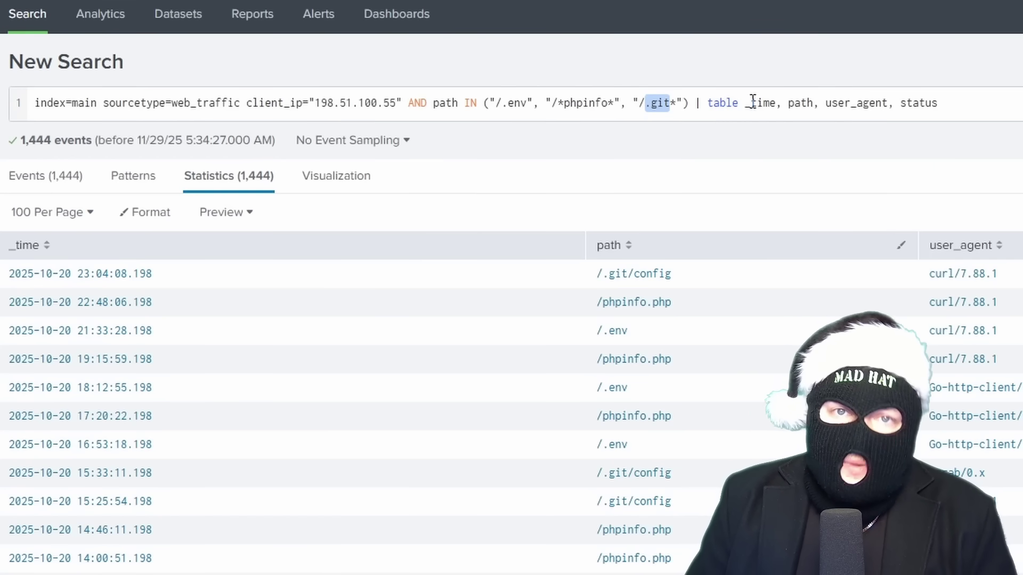
left_click_drag(745, 103, 998, 103)
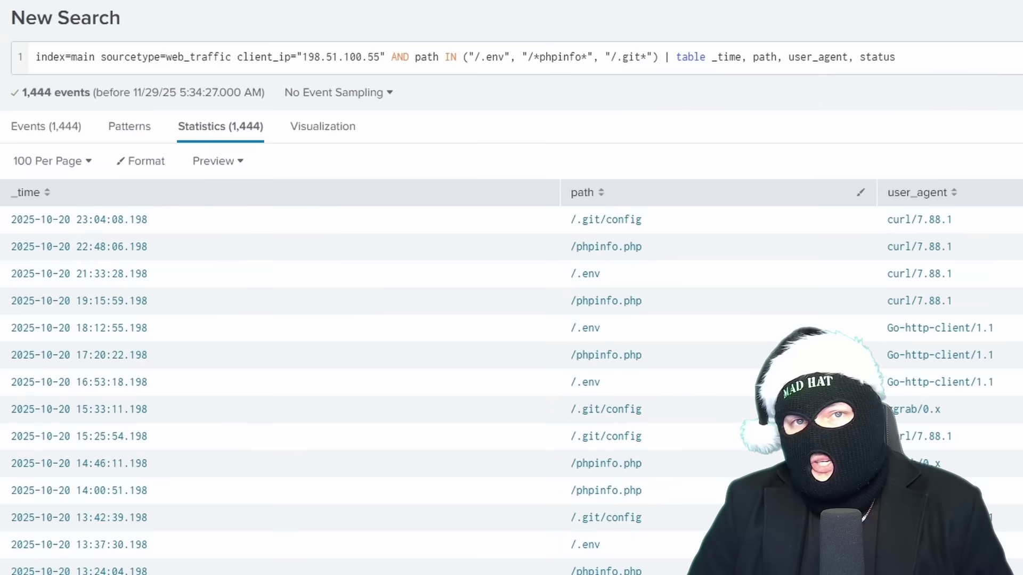
- Filter 198.51.100.55's requests to traversal and redirect paths with path="*..*" OR path="*redirect*"
left_click_drag(568, 82, 255, 82)
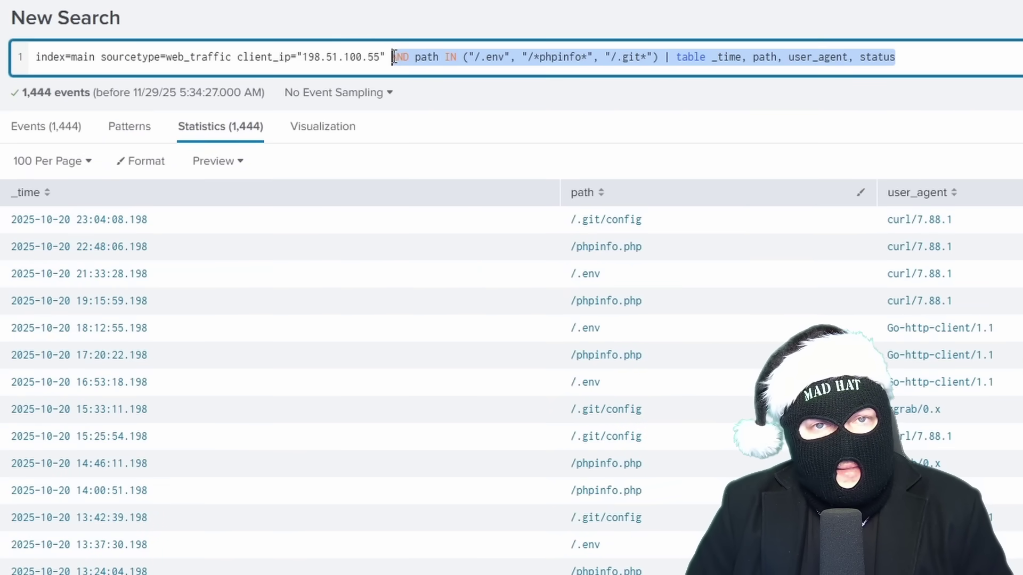
type("ND path=\"*..*\" OR path=\"*redirect*\"")
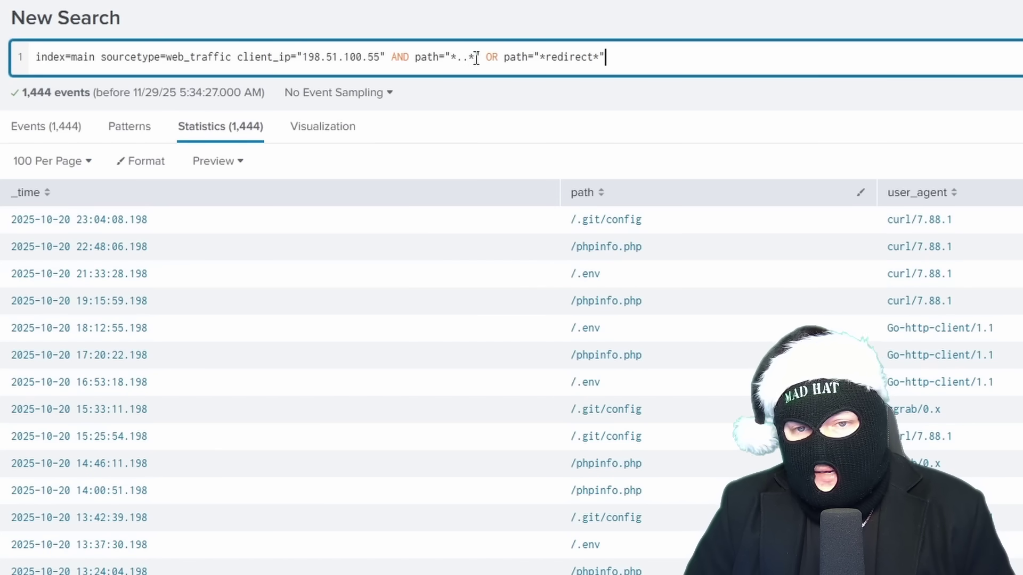
left_click_drag(473, 58, 451, 57)
left_click_drag(601, 57, 539, 58)
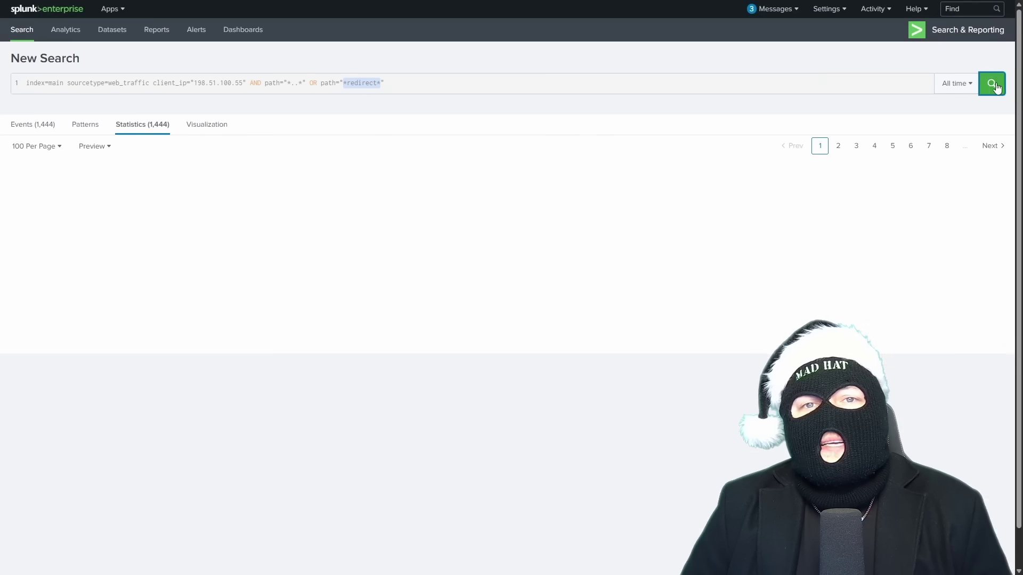
key("Return")
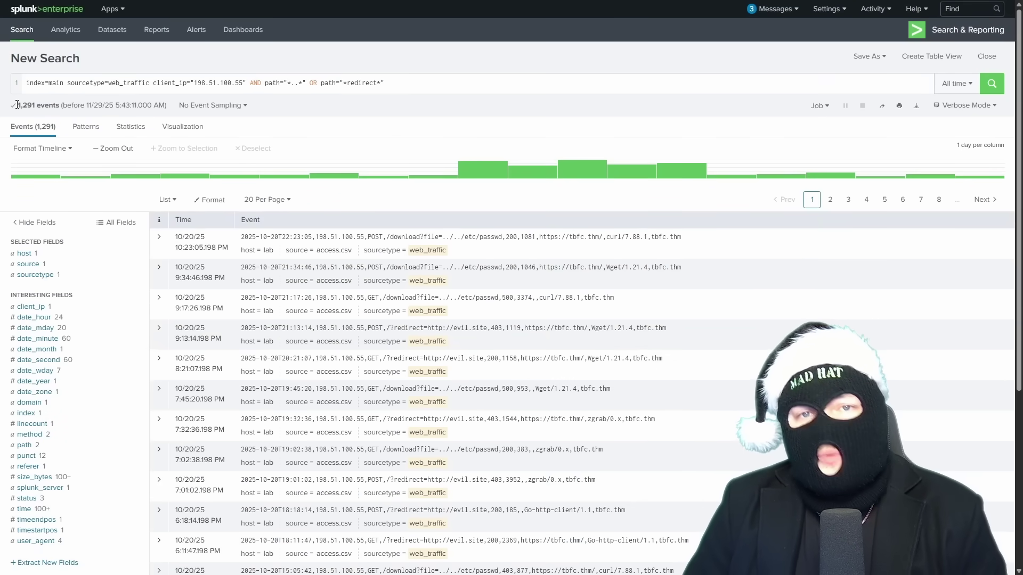
scroll(459, 381, "down", 5)
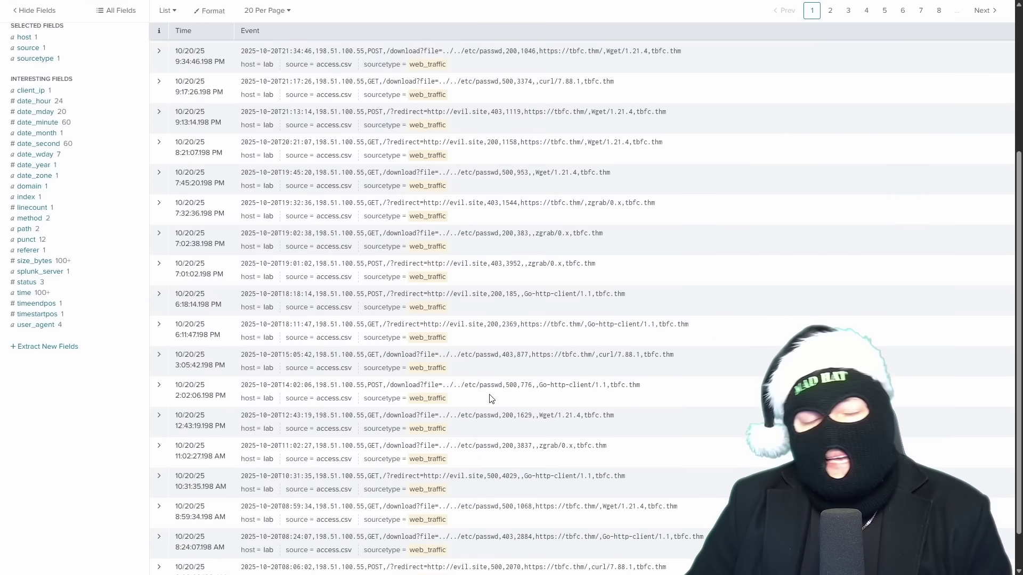
scroll(292, 384, "up", 5)
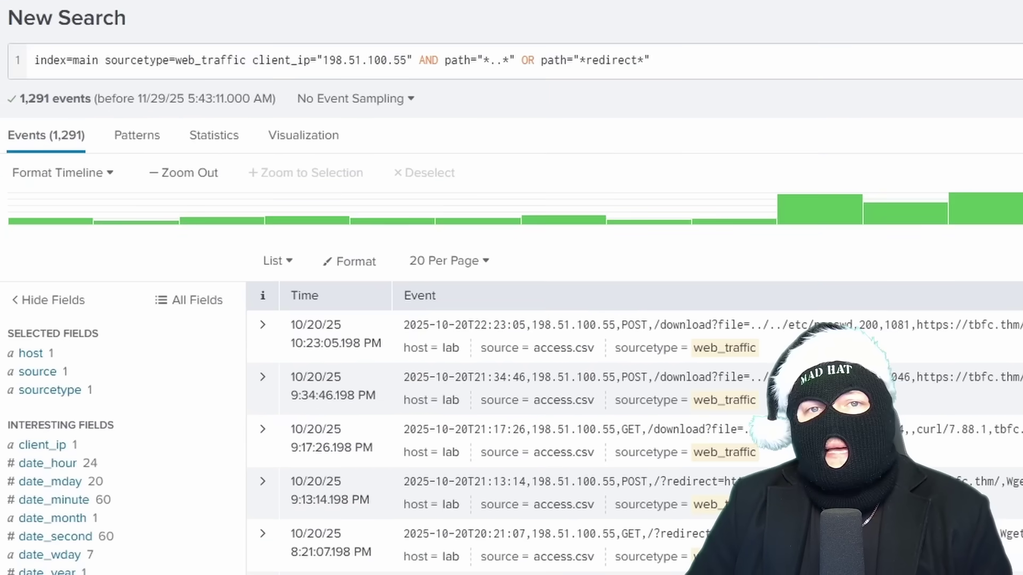
- Append | stats count by path to count 658 passwd traversals and 633 evil.site redirects
left_click(382, 91)
type("| stats count by path")
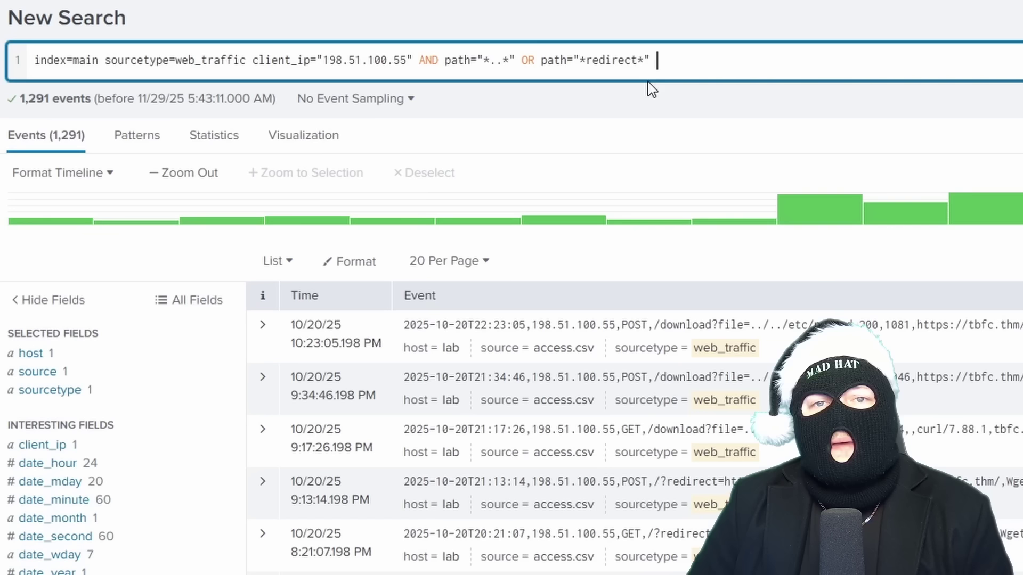
key("Return")
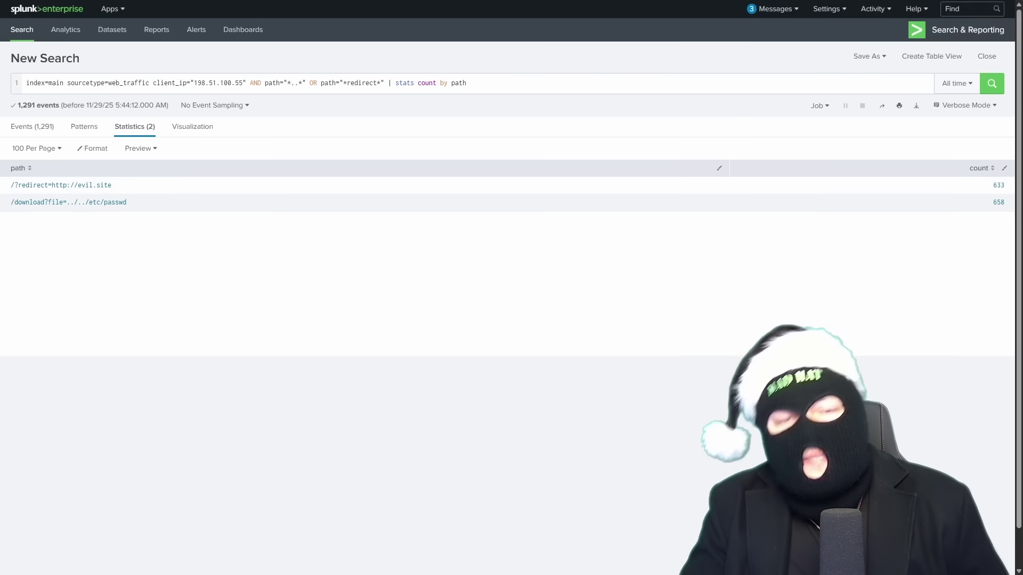
- Search user_agent IN ("*sqlmap*", "*Havij*") and table _time, path, status for the SLEEP(5) injection requests
left_click_drag(500, 83, 250, 83)
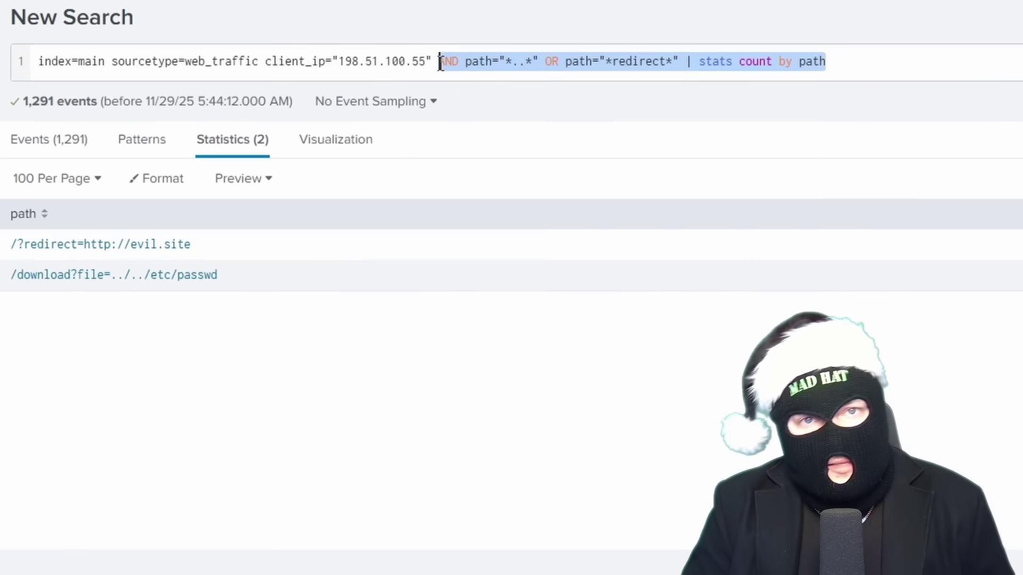
type("AND user_agent IN (\"*sqlmap*\", \"*Havij*\") | table _time, path, status")
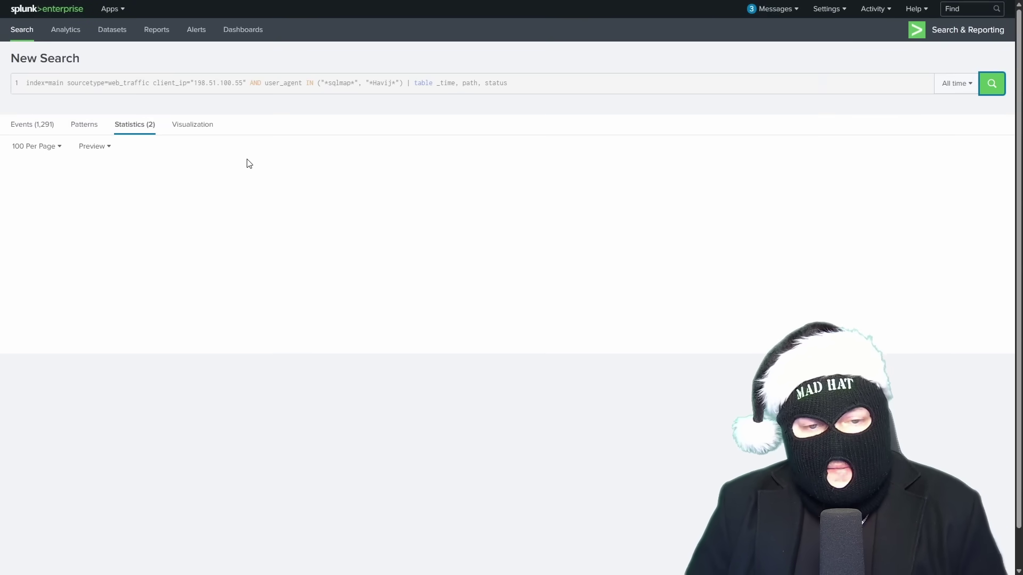
key("Return")
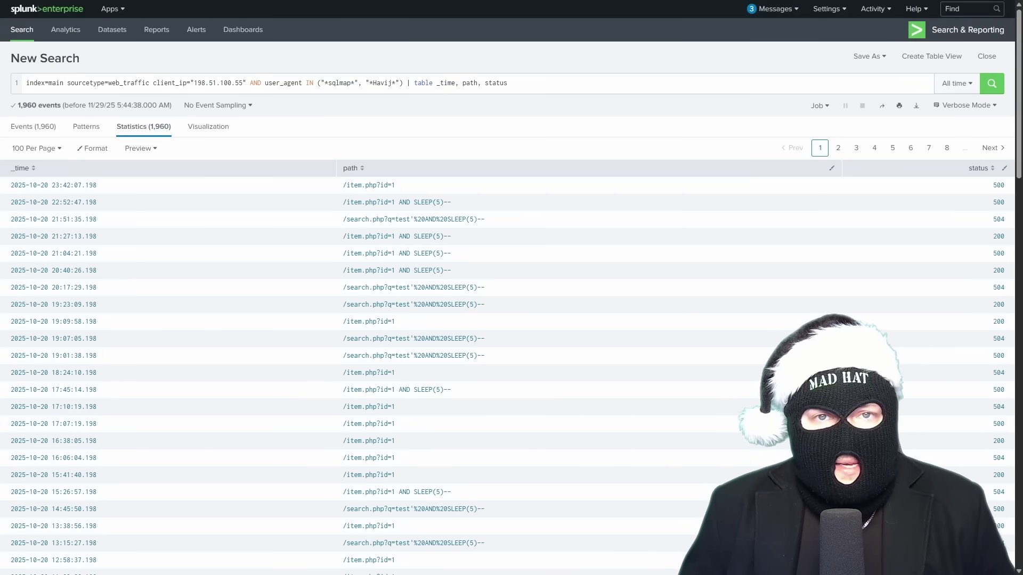
- Filter paths to *backup.zip* and *logs.tar.gz* and table _time, path and user_agent
left_click_drag(254, 81, 543, 82)
type("AND path IN (\"*backup.zip*\", \"*logs.tar.gz*\") | table _time path, user_agent")
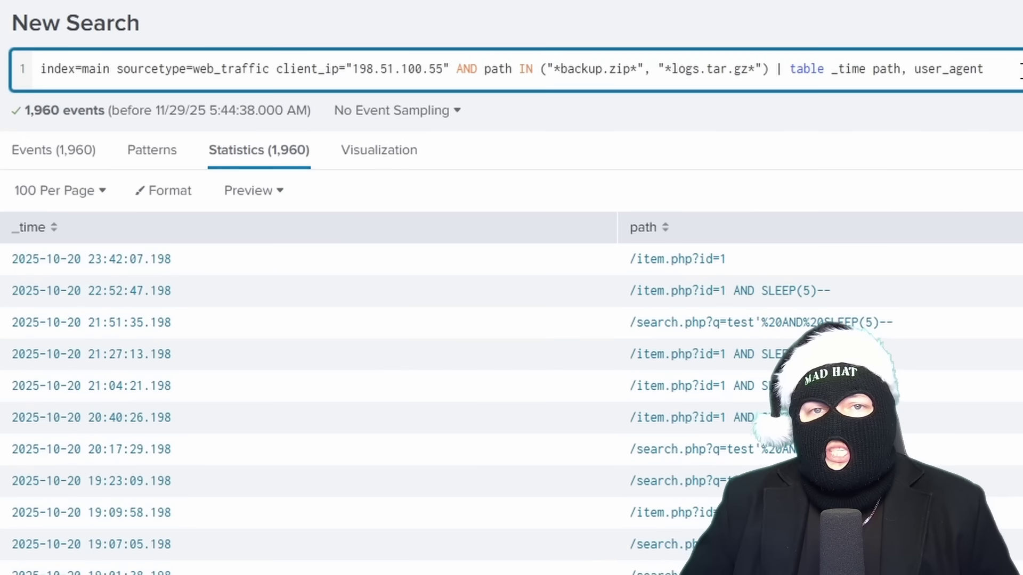
left_click_drag(556, 66, 755, 69)
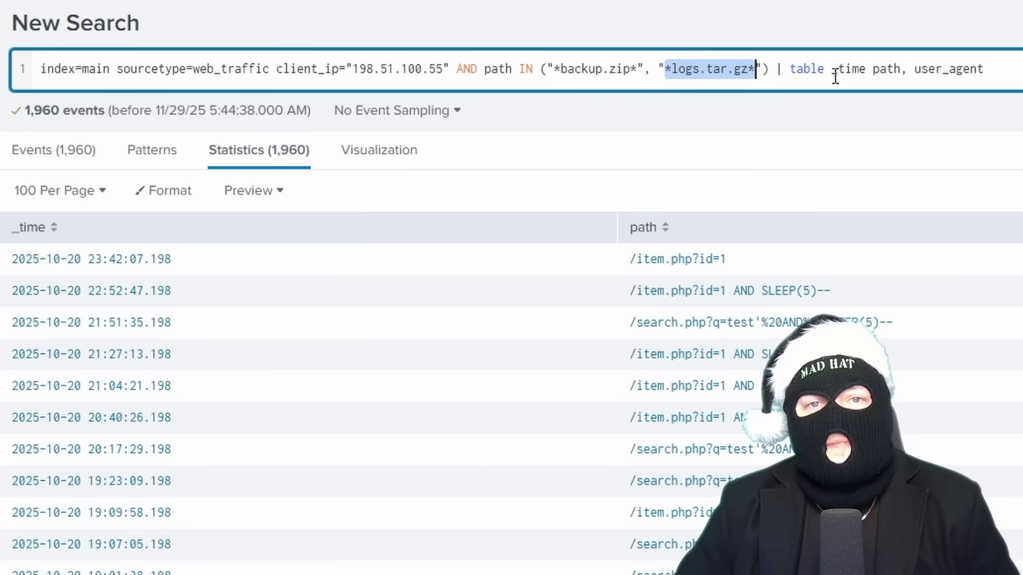
left_click_drag(831, 68, 997, 70)
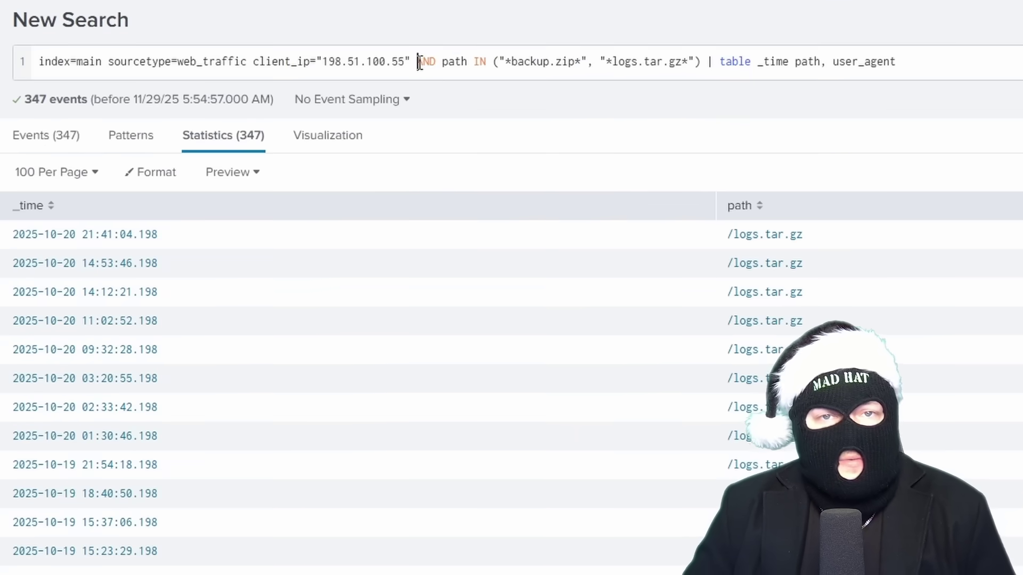
- Search paths *bunnylock.bin* and *shell.php?cmd=*, tabling _time, path, user_agent and status
left_click_drag(250, 83, 726, 61)
type("AND path IN (\"*bunnylock.bin*\", \"*shell.php?cmd=*\") | table _time, path, user_agent, status")
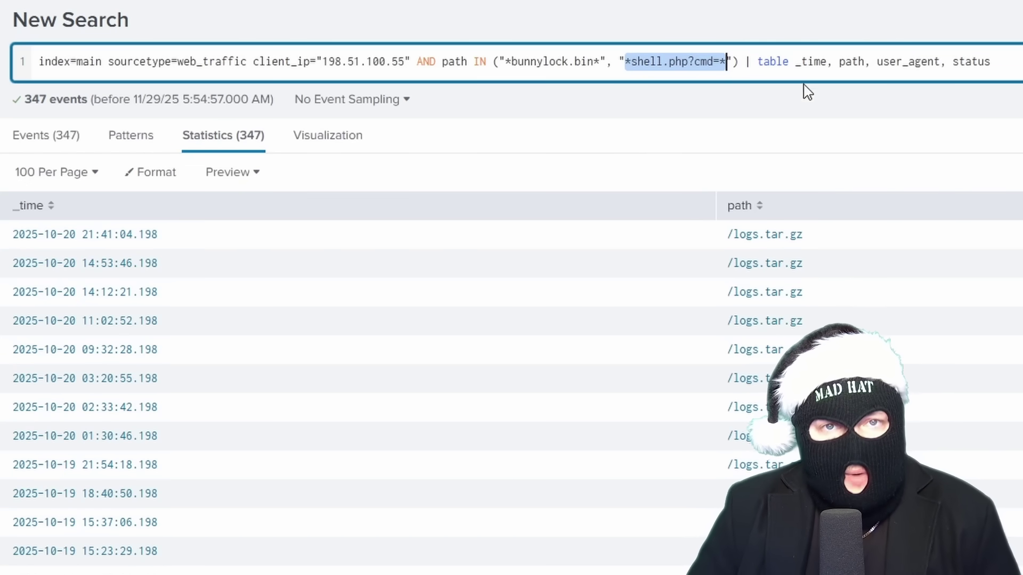
left_click_drag(795, 62, 1006, 61)
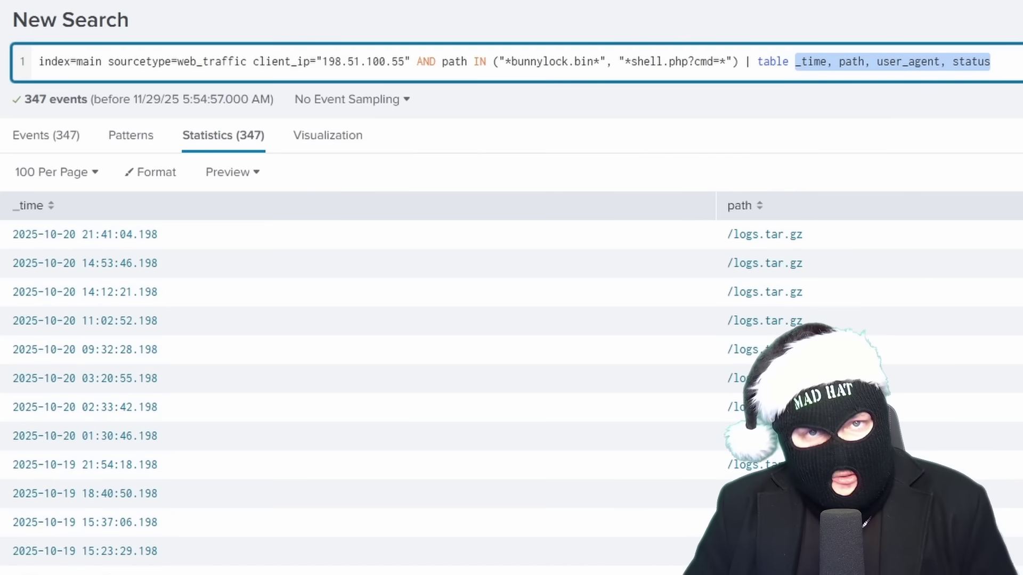
key("Return")
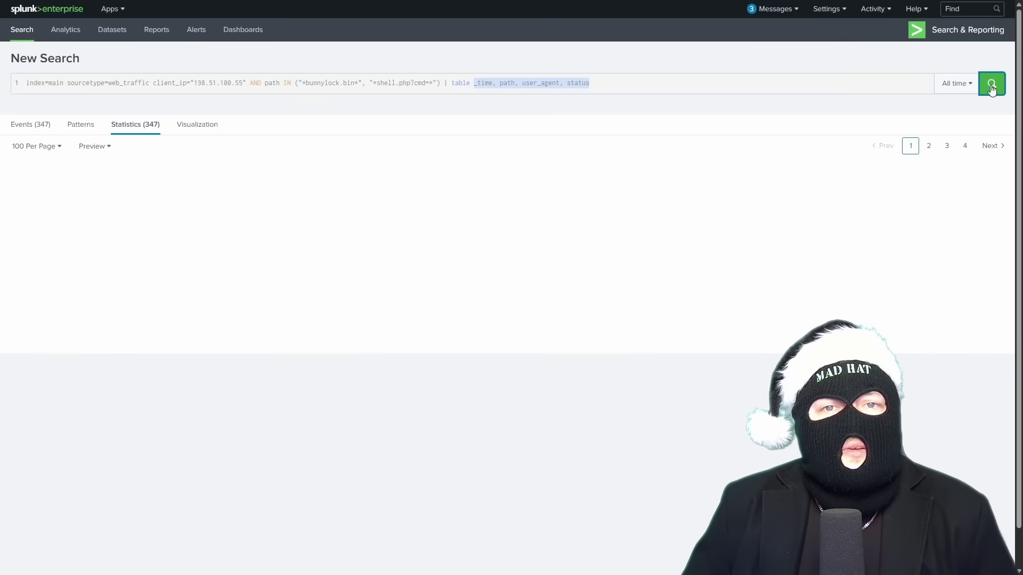
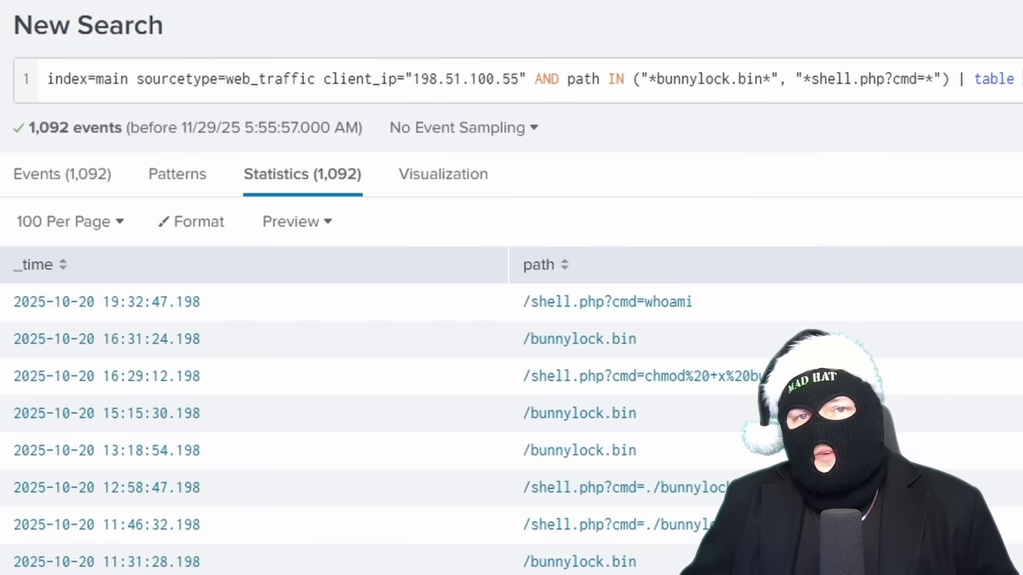
- Search firewall_logs for ALLOWED connections from 10.10.1.5 to 198.51.100.55 and table the connection fields
left_click_drag(226, 79, 319, 80)
type("firewa")
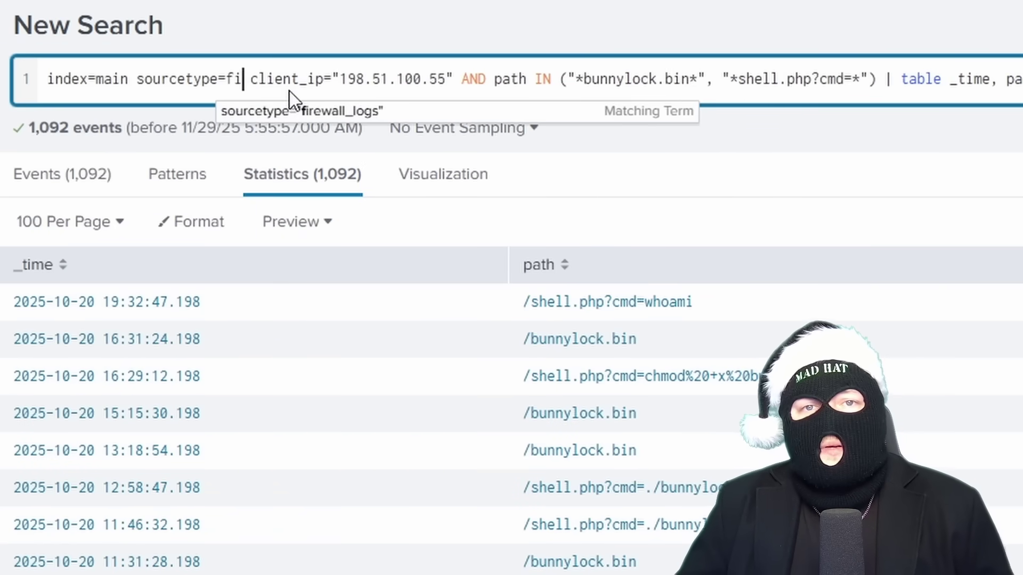
type("ll_logs")
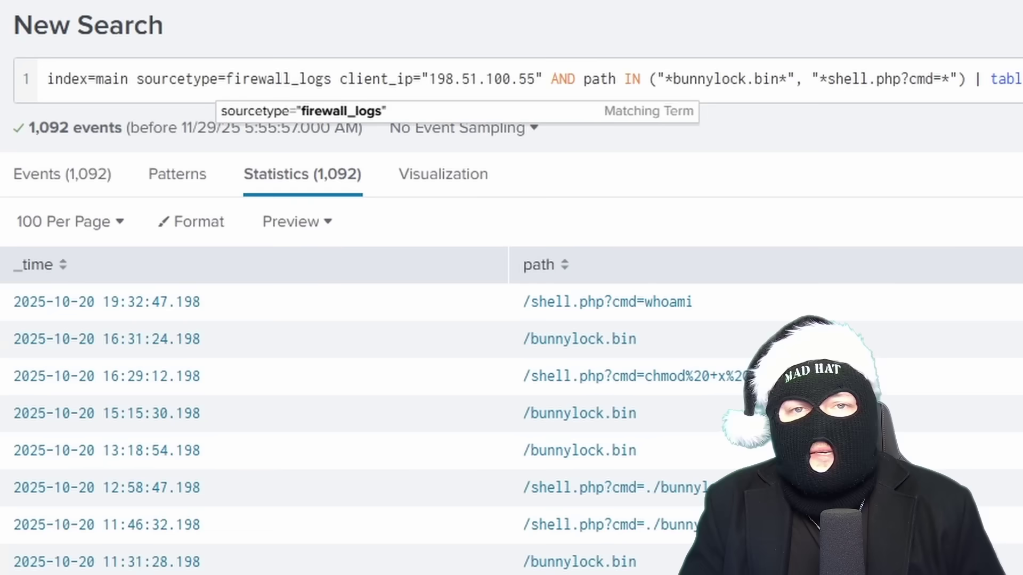
left_click_drag(339, 79, 1022, 82)
type("src_ip=\"10.10.1.5\" AND dest_ip=\"198.51.100.55\" AND action=\"ALLOWED\" | table _time, action, protocol, src_ip, dest_ip, dest_port, reason")
left_click_drag(404, 79, 479, 79)
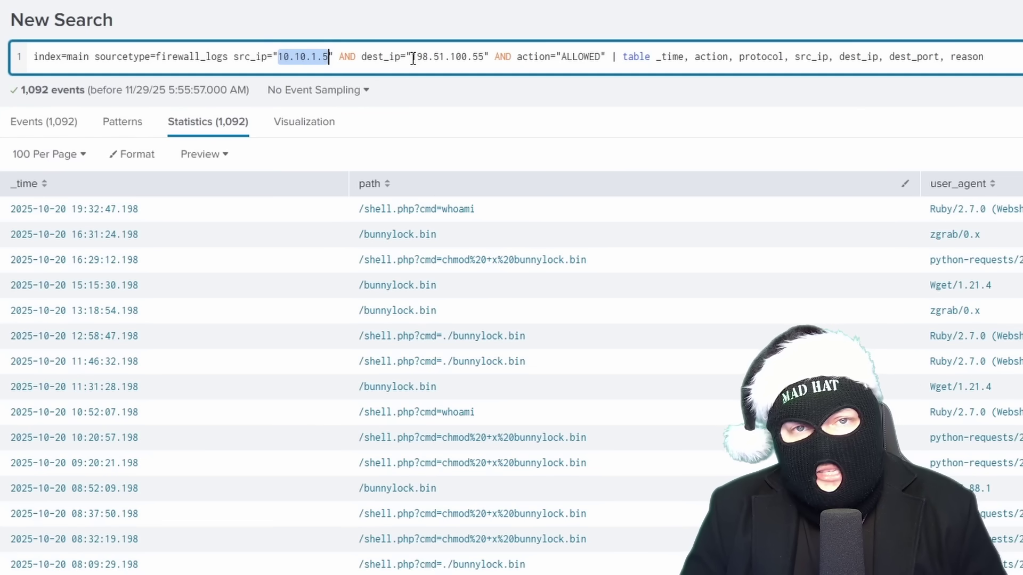
left_click_drag(412, 57, 483, 53)
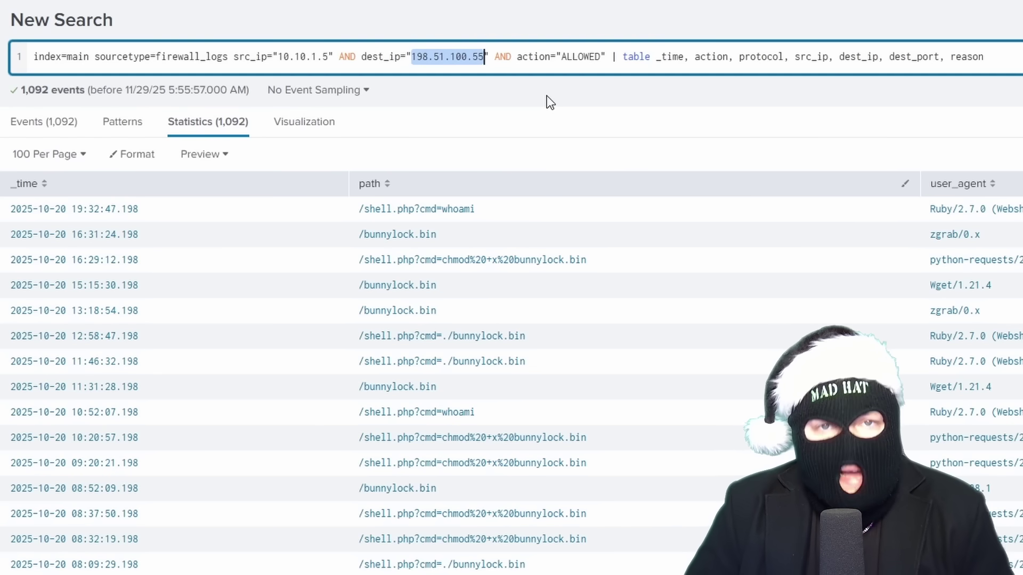
left_click_drag(557, 56, 606, 56)
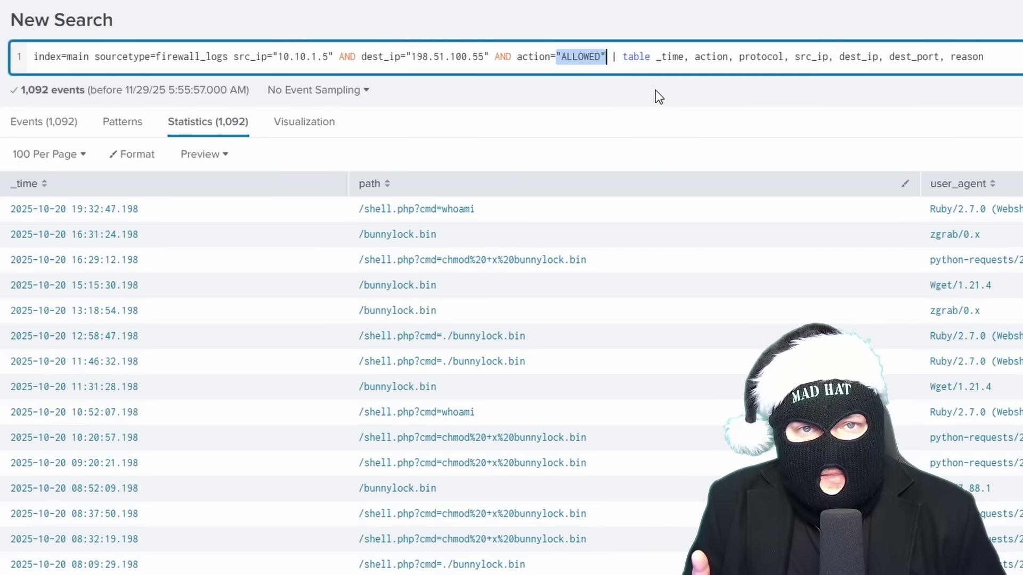
left_click_drag(657, 56, 960, 67)
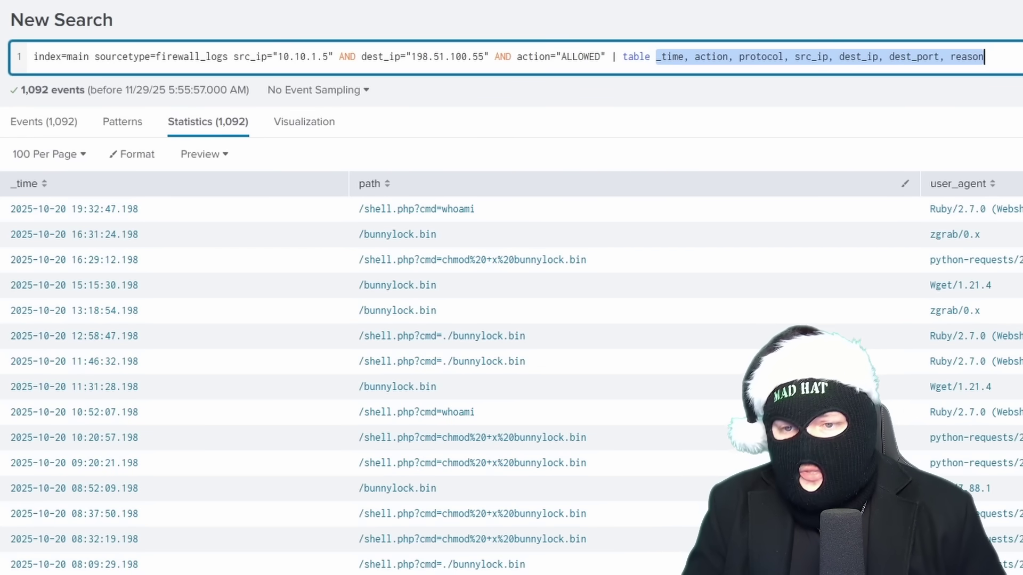
key("Return")
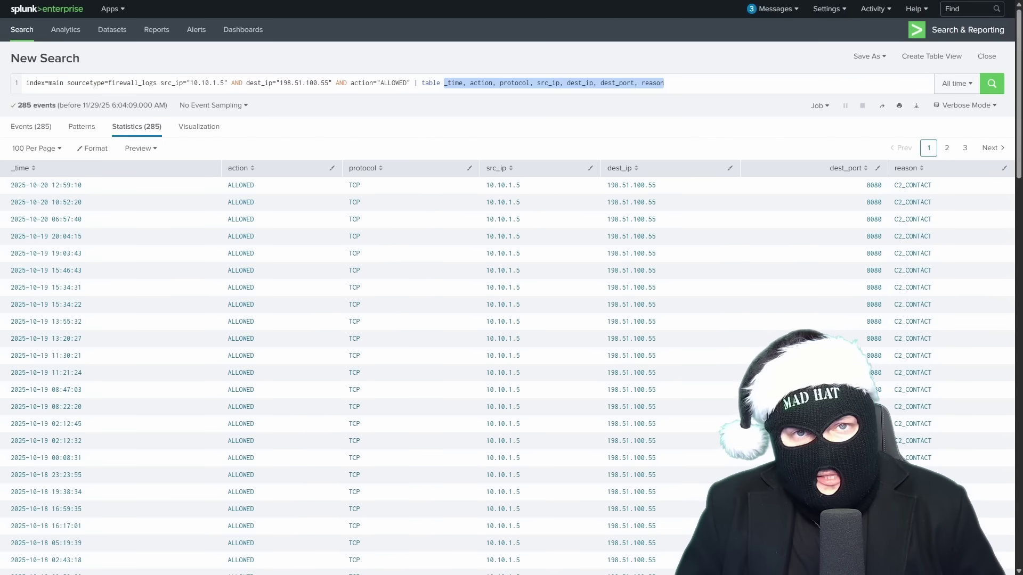
left_click(336, 83)
- Replace the table with stats sum(bytes_transferred) by src_ip and rerun the search
key("shift+Home")
key("shift+End")
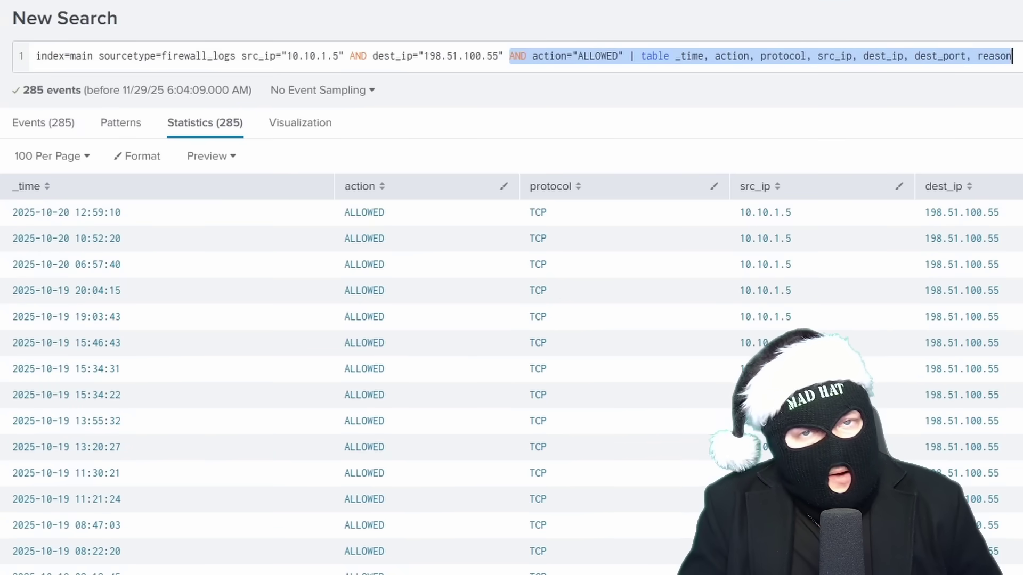
type("AND action=\"ALLOWED\" | stats sum(bytes_transferred) by src_ip")
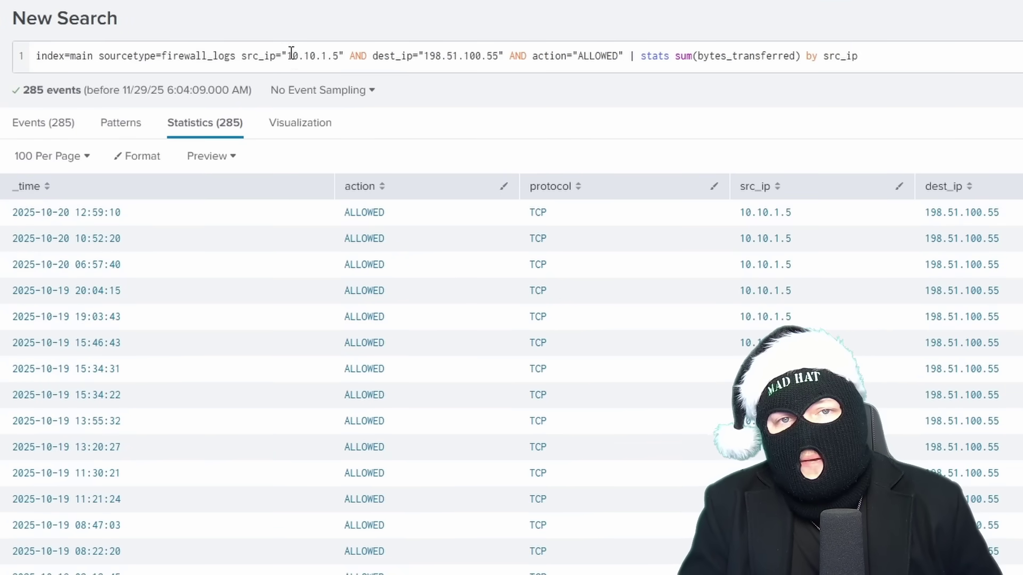
left_click_drag(288, 56, 338, 56)
left_click_drag(425, 56, 500, 56)
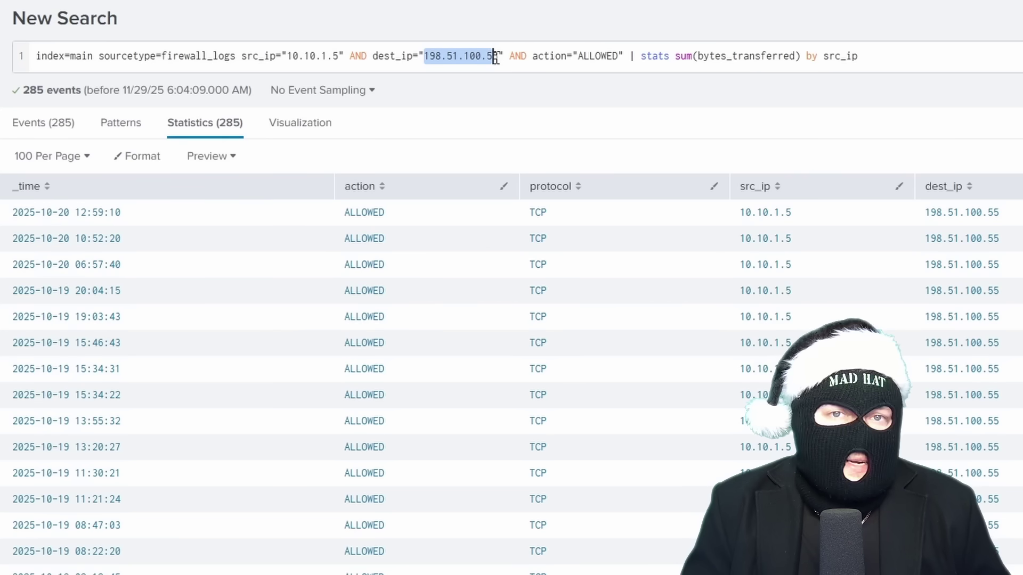
left_click_drag(579, 56, 873, 60)
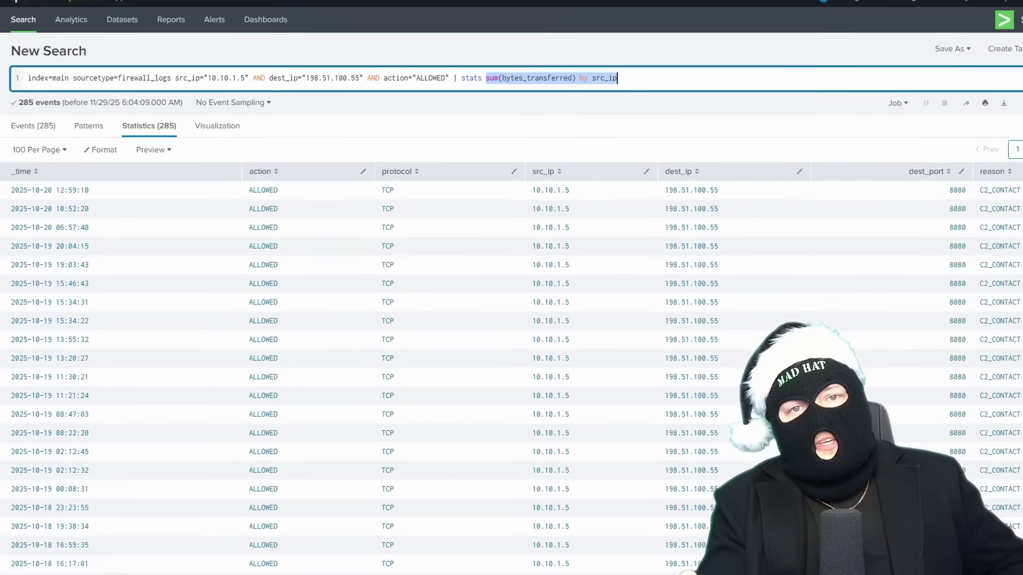
key("Return")
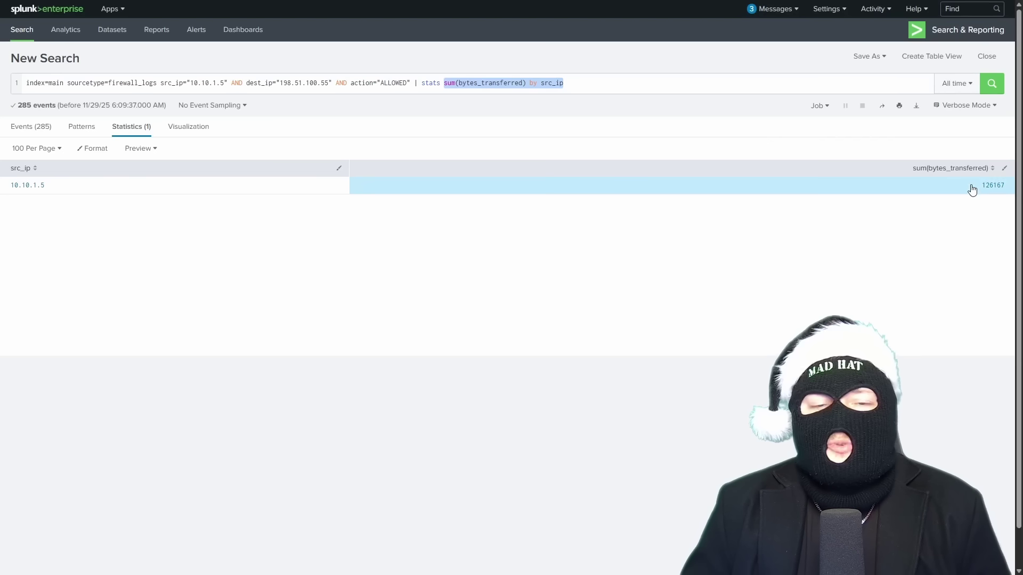
- Select the 126167 byte total in the search results
left_click_drag(972, 190, 1010, 194)
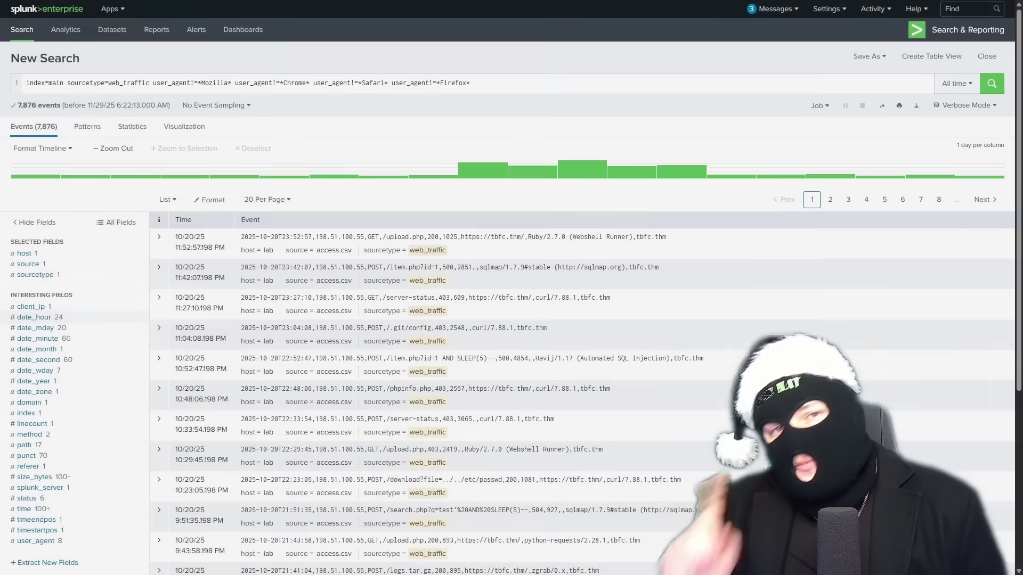
- Submit 198.51.100.55 as the attacker IP and 2025-10-12 as the peak-traffic day
left_click(27, 307)
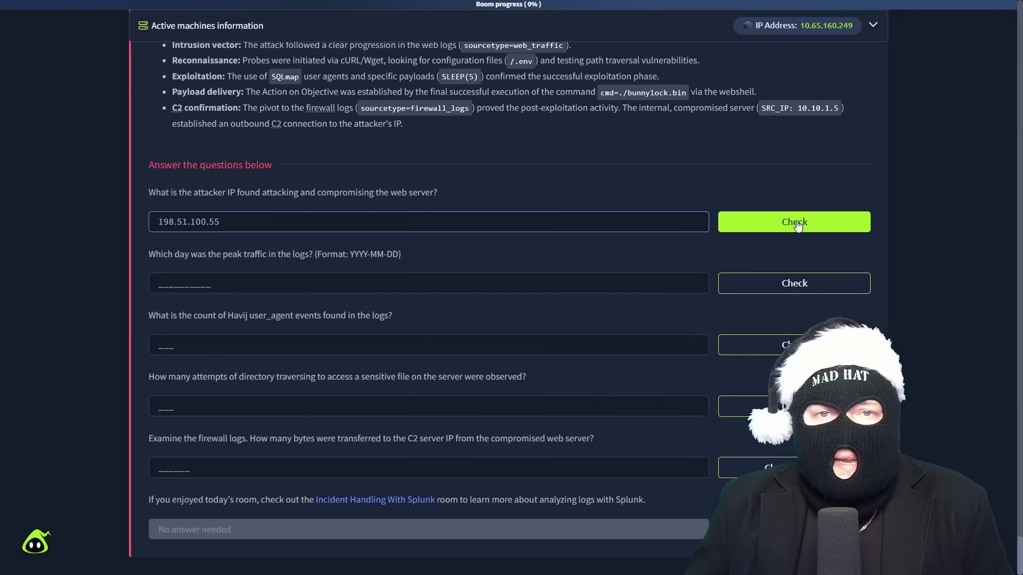
left_click(798, 223)
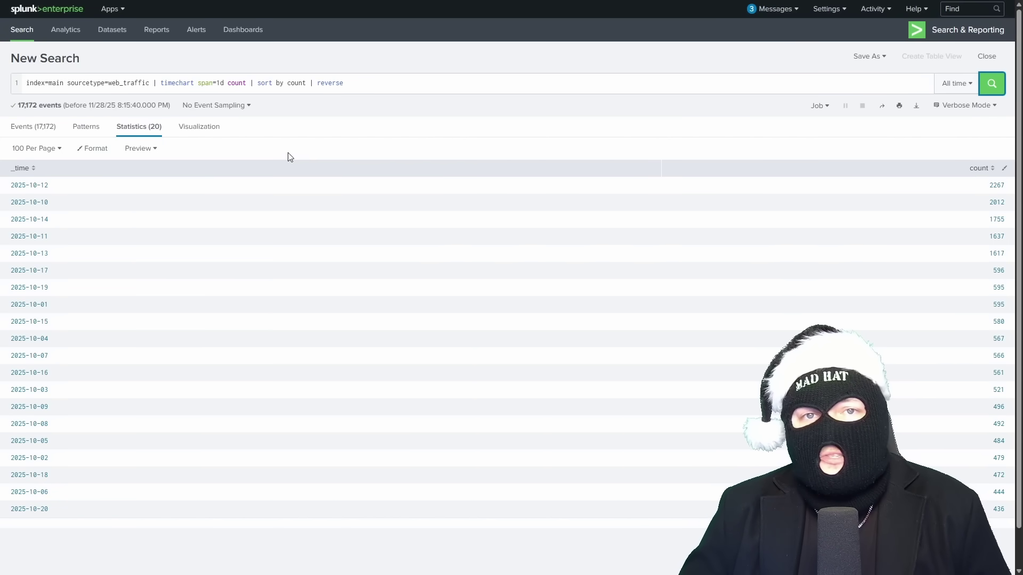
left_click_drag(10, 185, 80, 185)
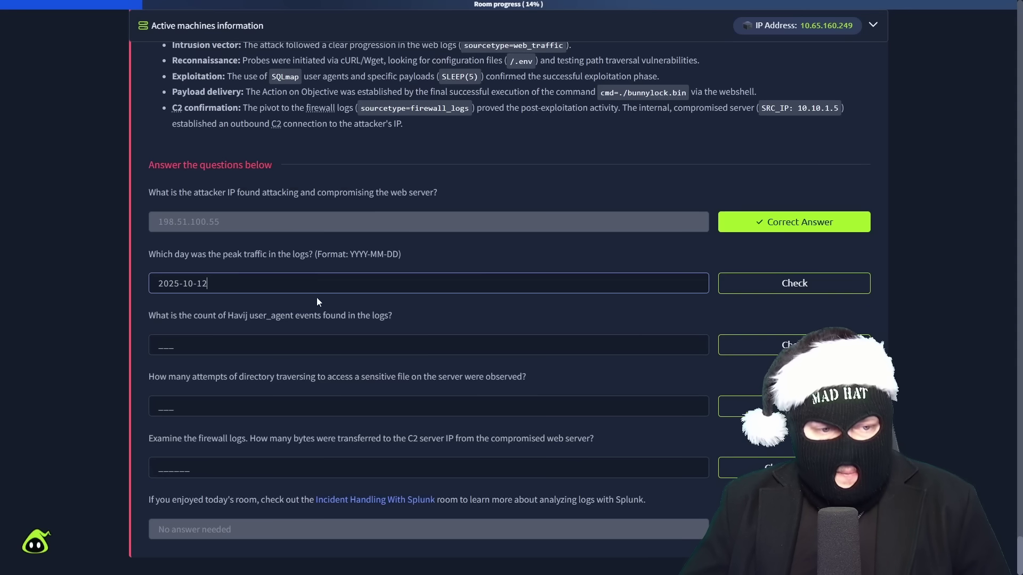
left_click(757, 283)
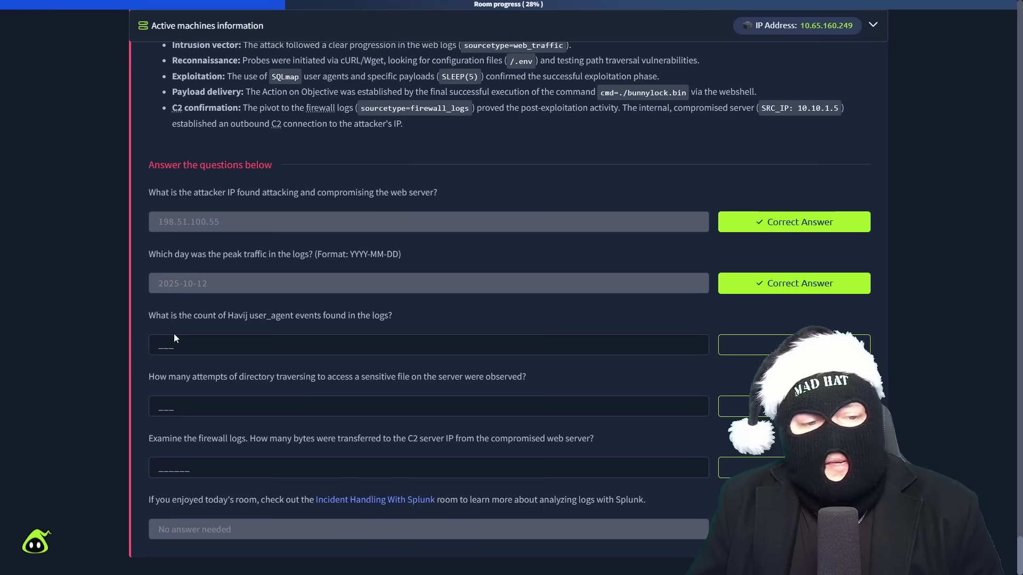
key("alt+Tab")
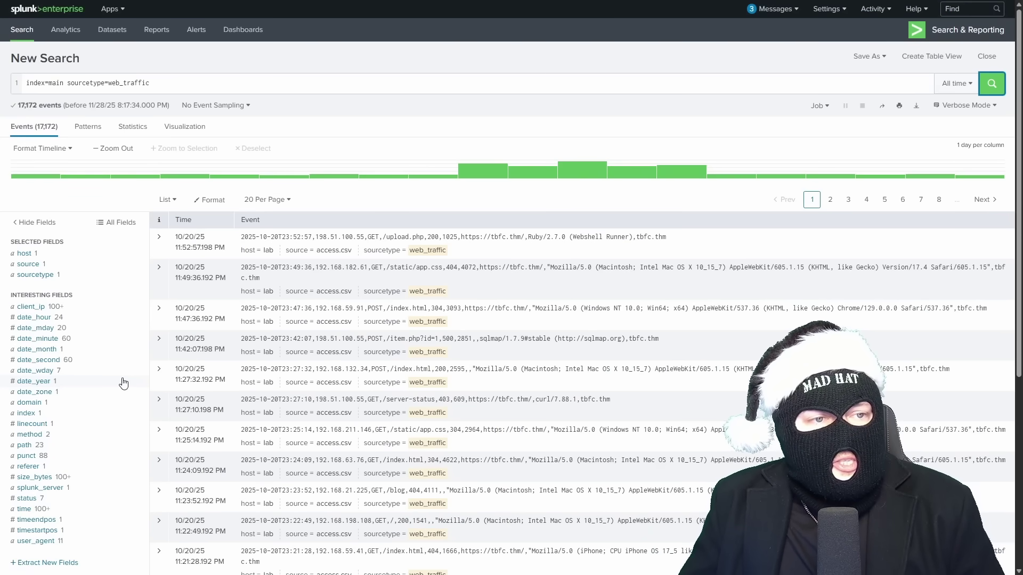
- Get the Havij user-agent count 993 from user_agent and the traversal count 658
scroll(96, 393, "down", 1)
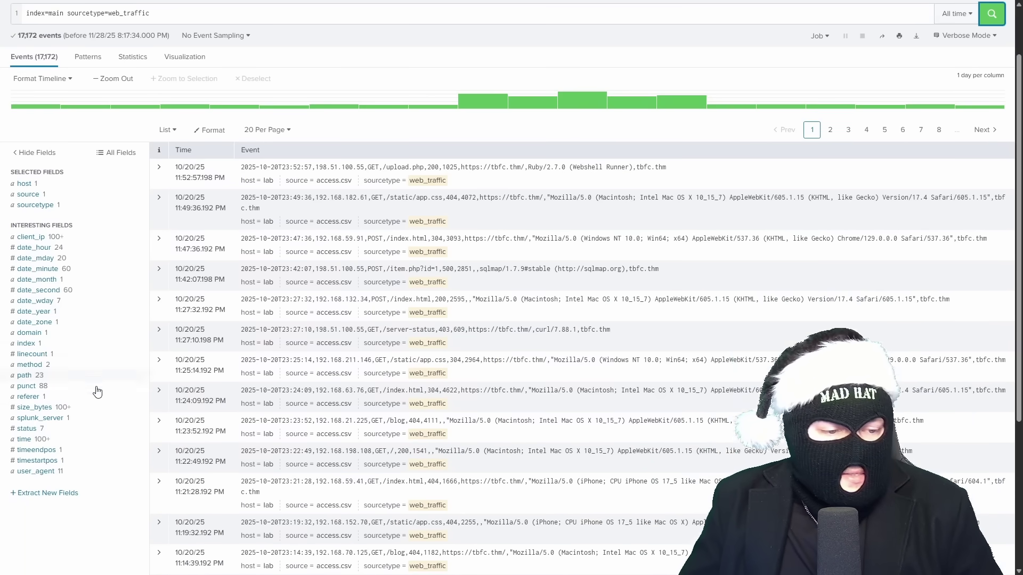
scroll(96, 393, "up", 1)
left_click(35, 541)
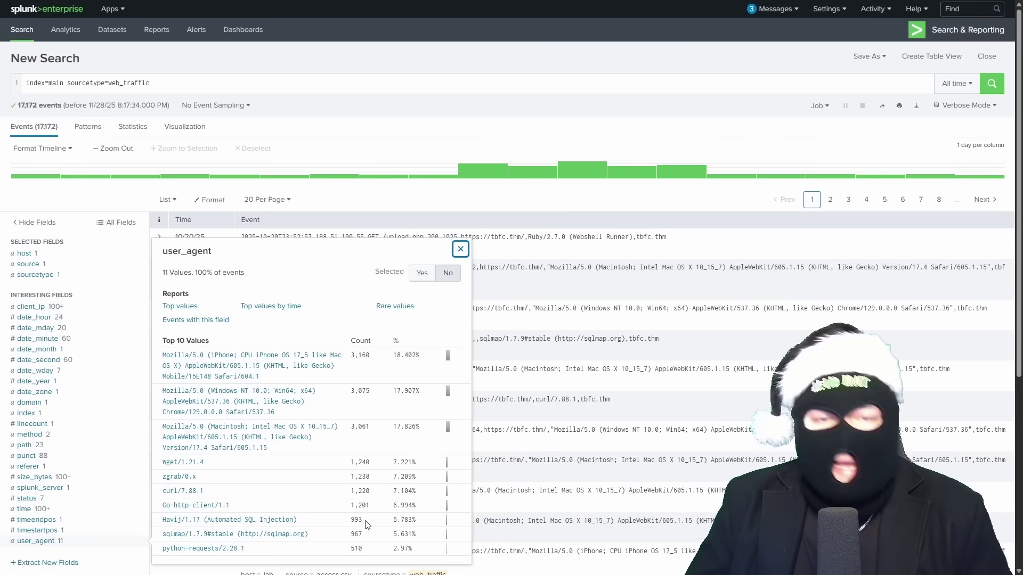
left_click_drag(368, 525, 352, 523)
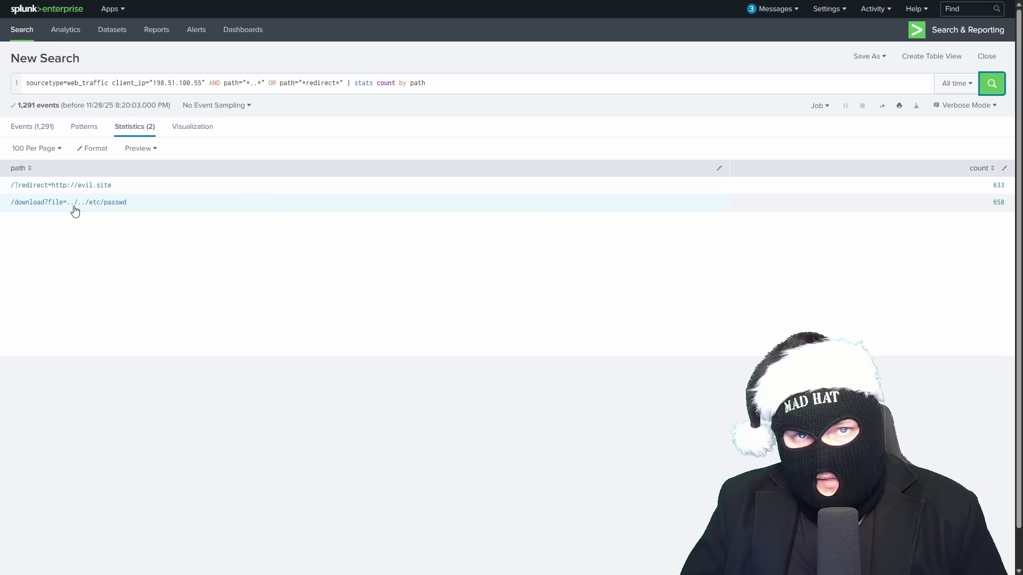
double_click(993, 204)
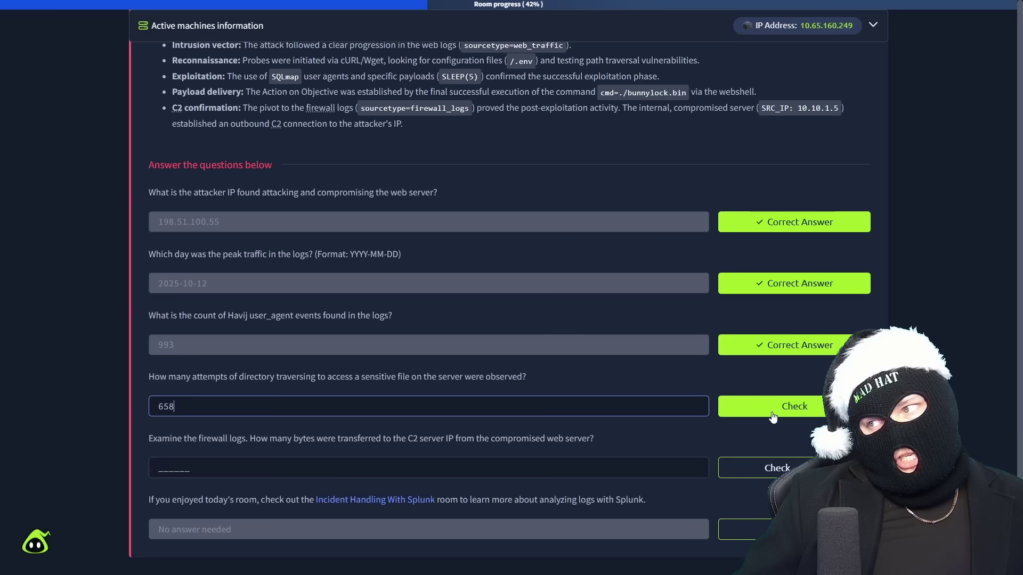
- Check 658 as the directory-traversal answer
left_click(772, 414)
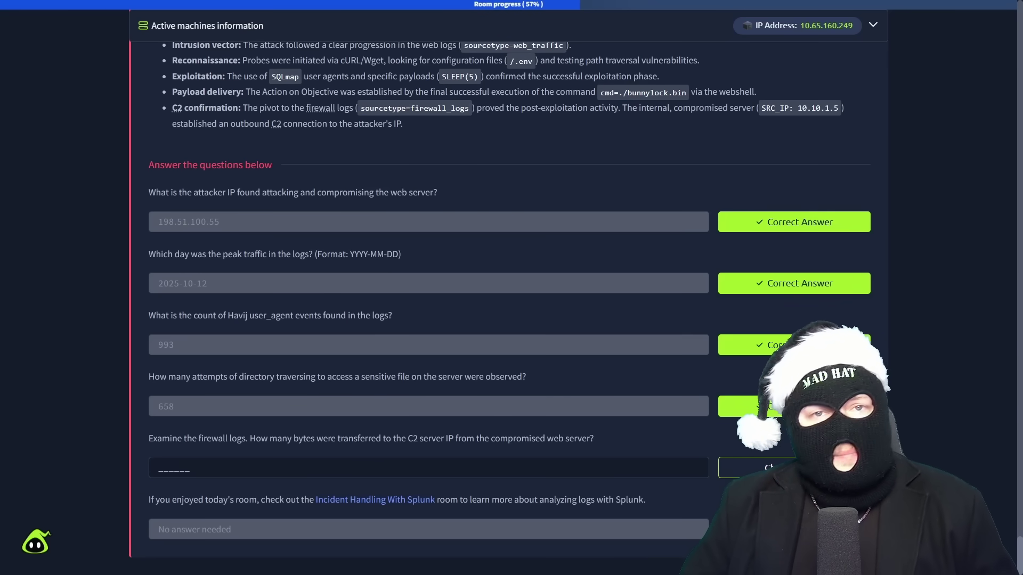
key("ctrl+Tab")
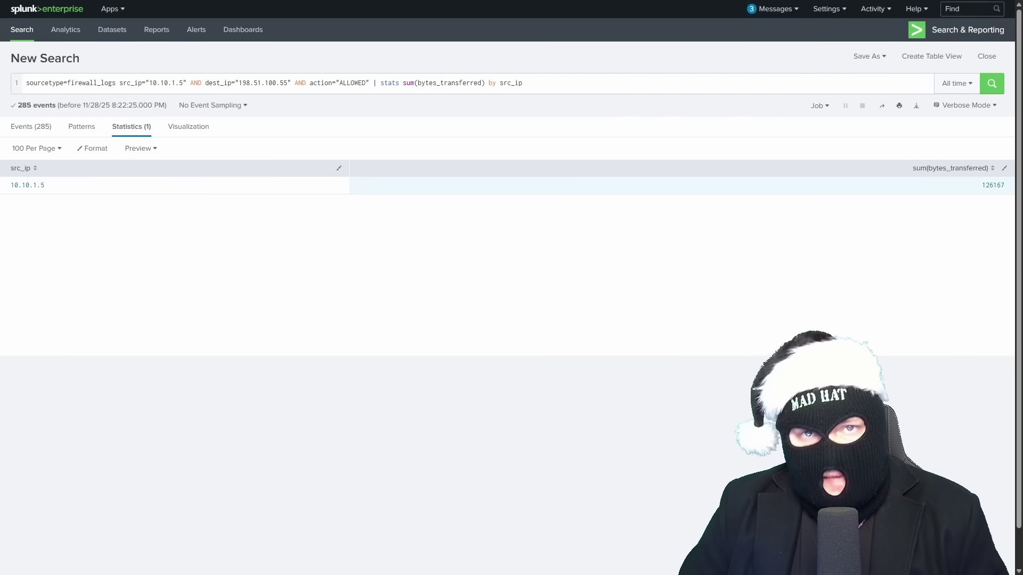
- Submit 126167 as the bytes transferred to the C2 server
double_click(992, 185)
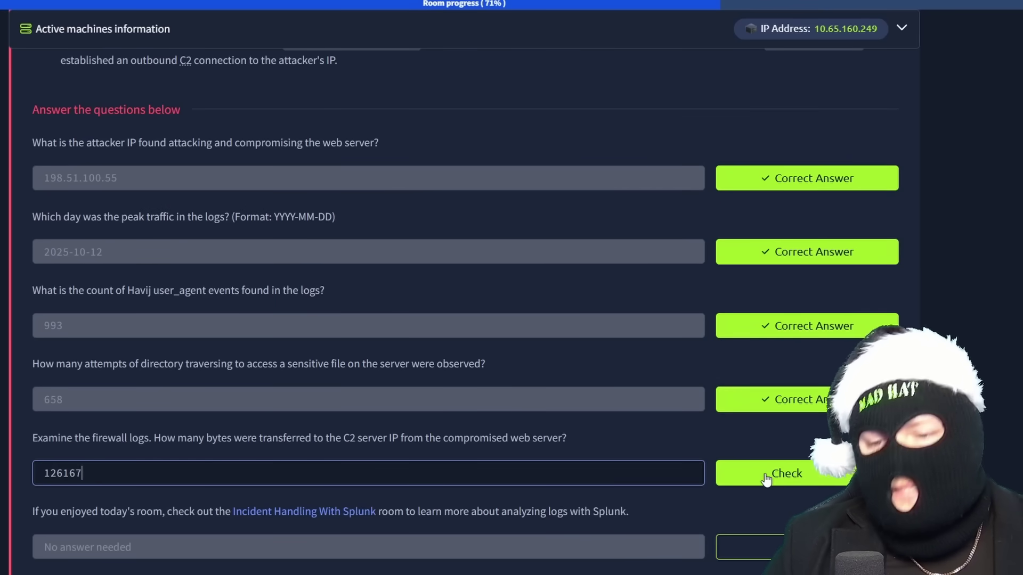
left_click(765, 477)
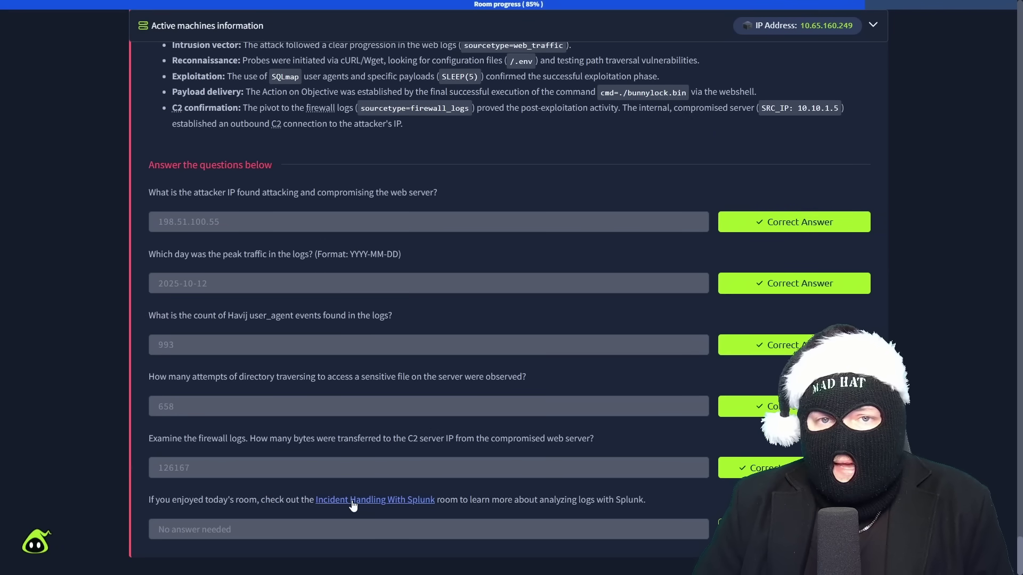
left_click(352, 501)
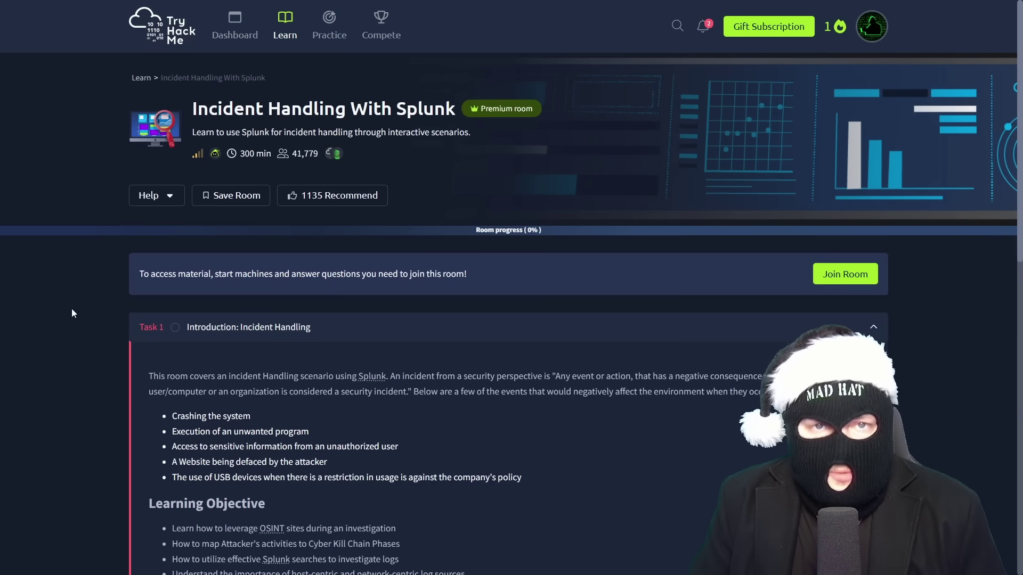
scroll(86, 314, "down", 10)
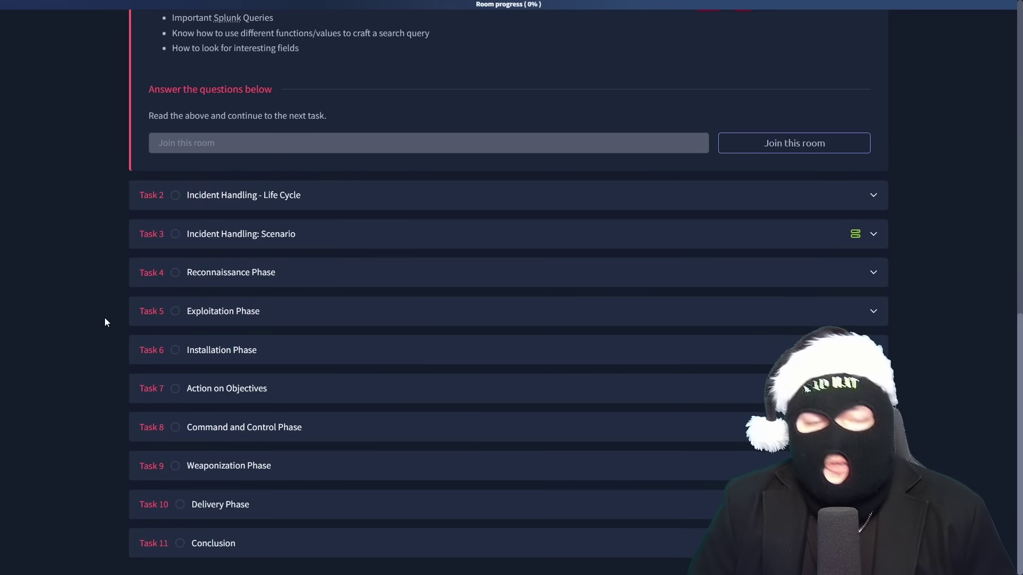